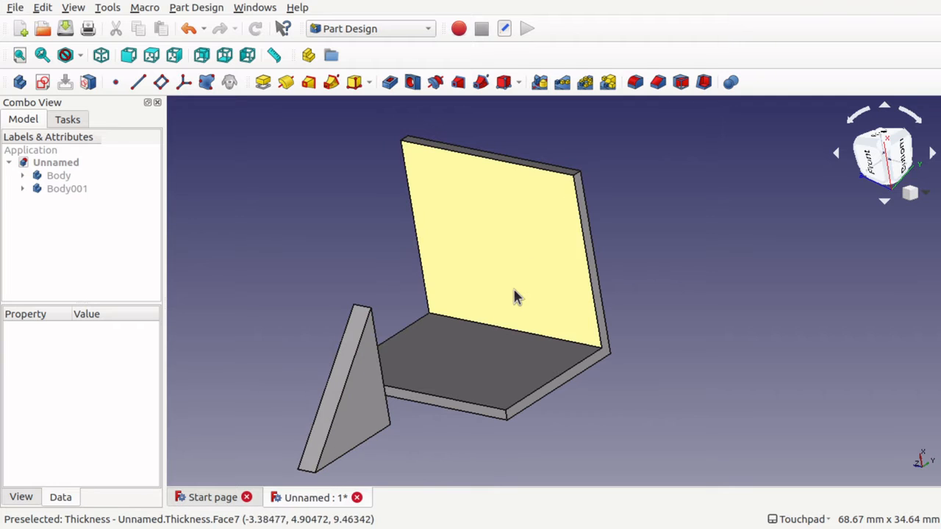
Examine the parameters of the Pad and Thickness features in Body, cancelling out of each one.
{"action": "left_click", "coordinate": [22, 176]}
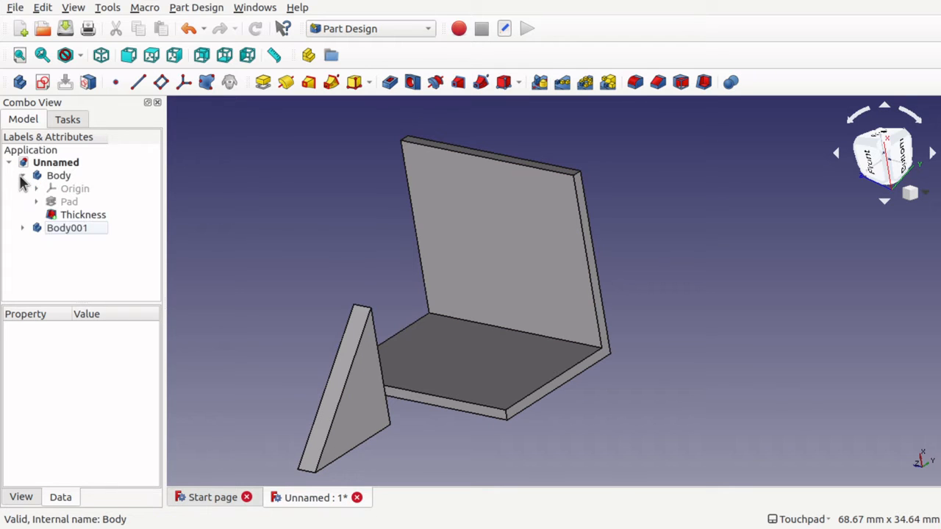
{"action": "double_click", "coordinate": [70, 203]}
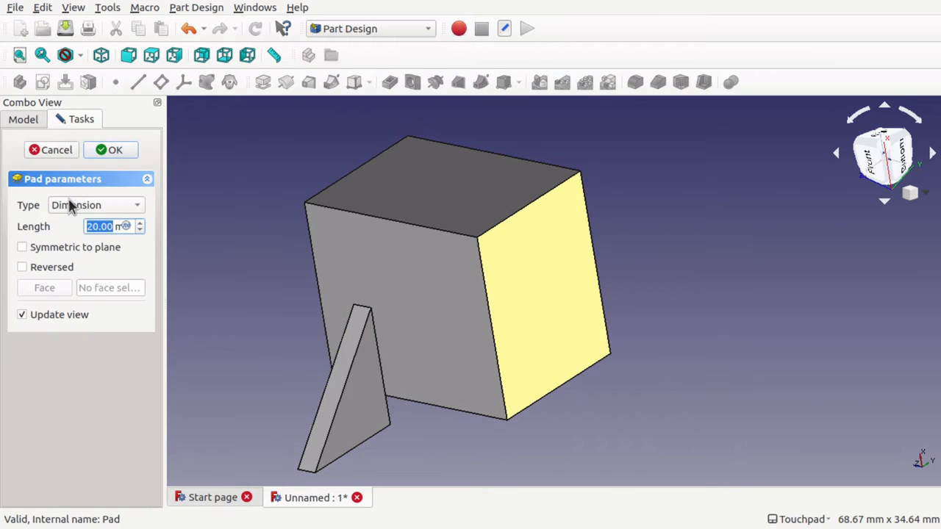
{"action": "left_click", "coordinate": [64, 150]}
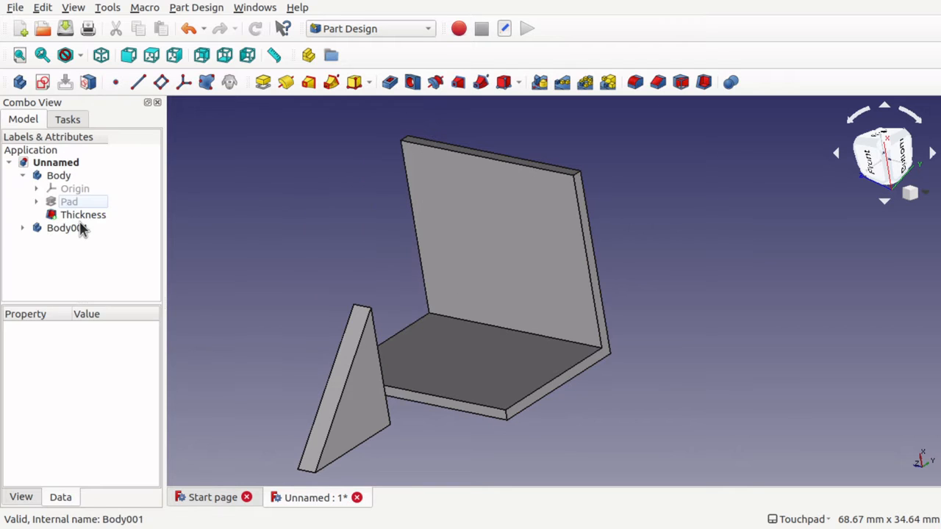
{"action": "double_click", "coordinate": [87, 215]}
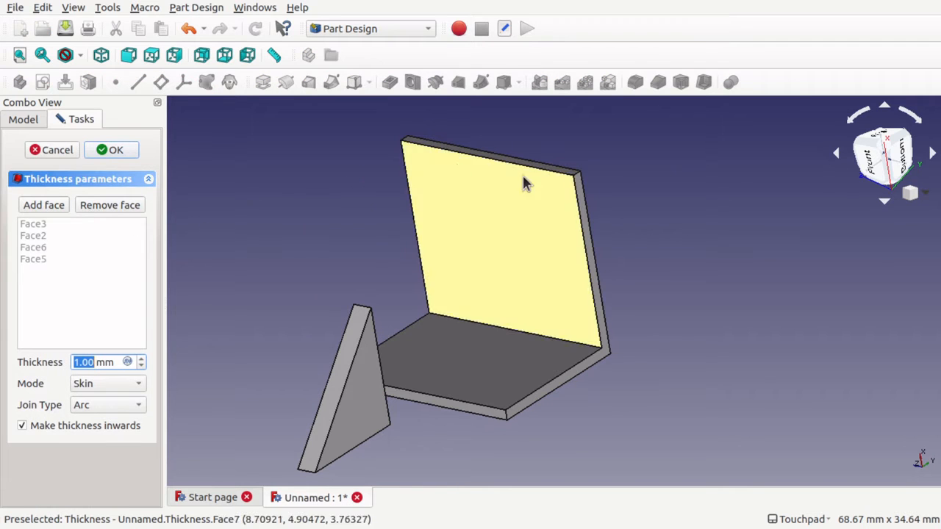
{"action": "left_click", "coordinate": [52, 150]}
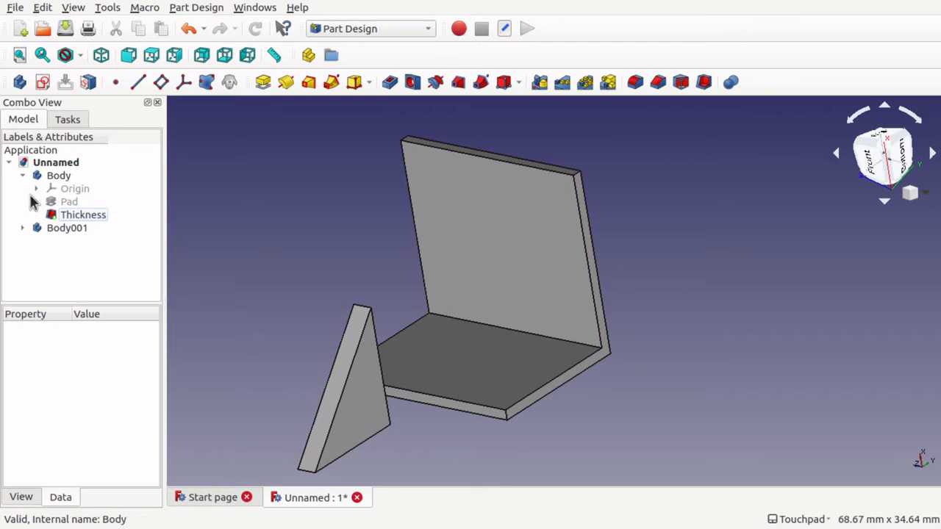
Examine the profile sketch of Body001's pad by showing and hiding Sketch001, and collapse both bodies in the model tree.
{"action": "left_click", "coordinate": [33, 229]}
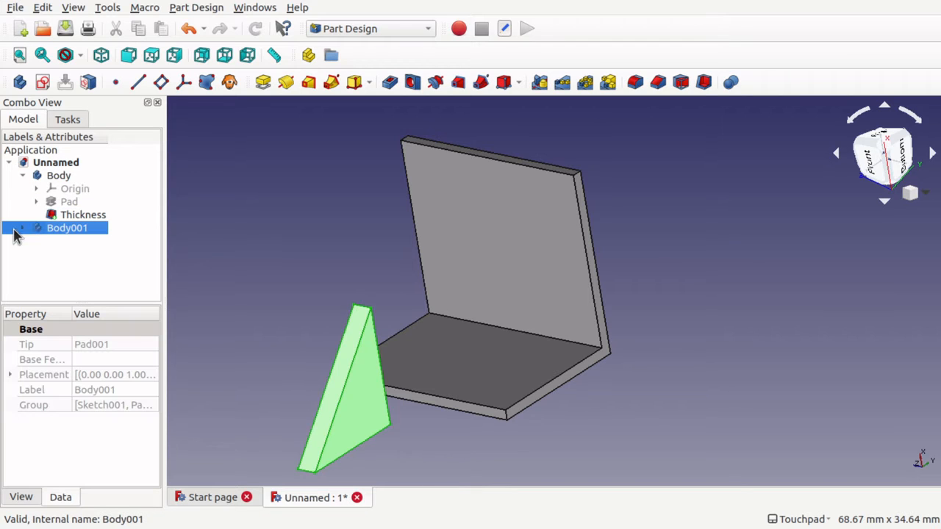
{"action": "left_click", "coordinate": [23, 229]}
{"action": "left_click", "coordinate": [36, 254]}
{"action": "left_click", "coordinate": [88, 268]}
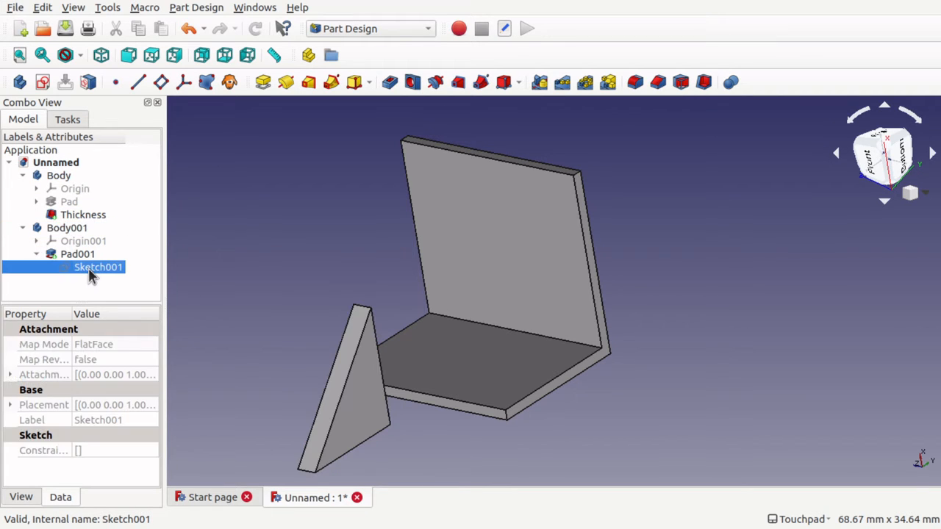
{"action": "key", "text": "space"}
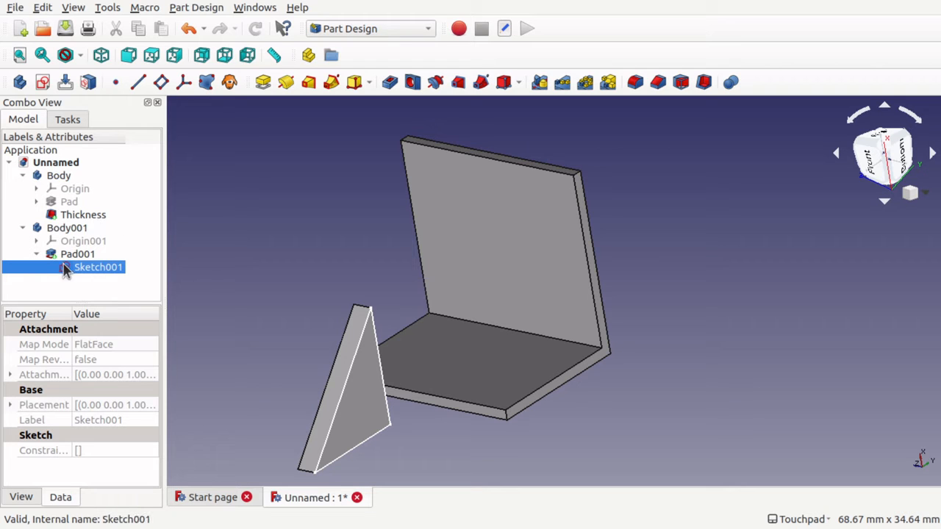
{"action": "left_click", "coordinate": [36, 254]}
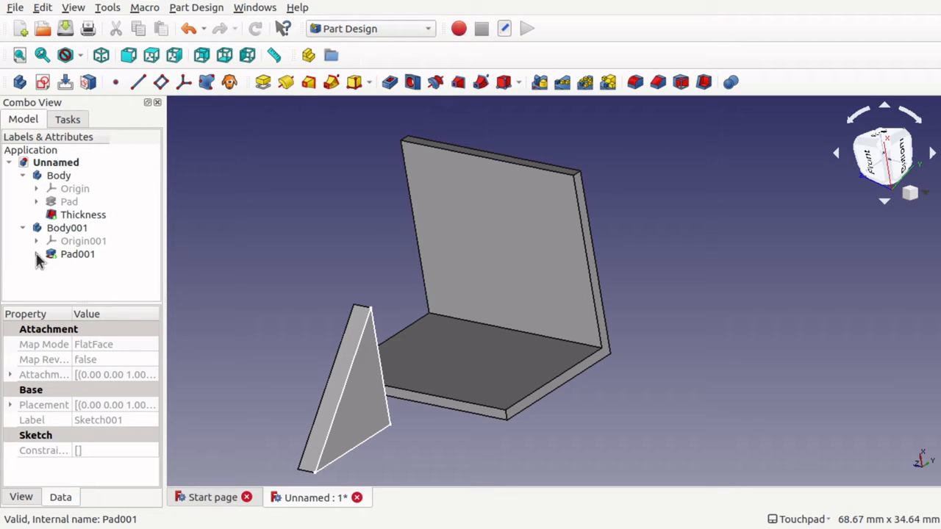
{"action": "left_click", "coordinate": [34, 250]}
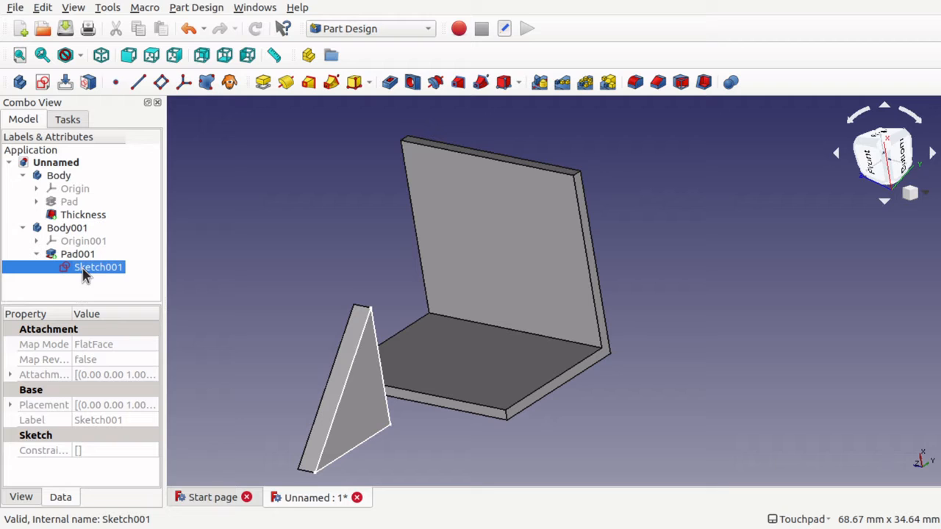
{"action": "key", "text": "space"}
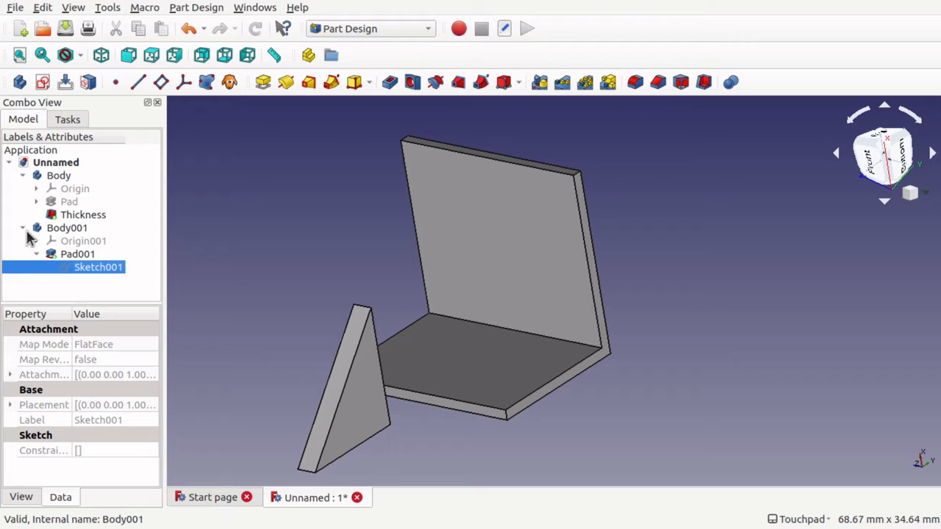
{"action": "left_click", "coordinate": [37, 253]}
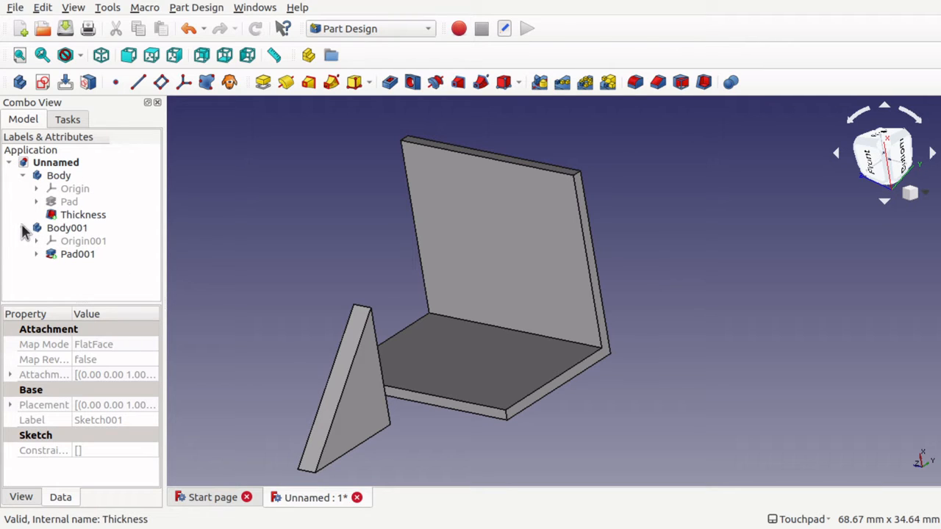
{"action": "left_click", "coordinate": [23, 228]}
{"action": "left_click", "coordinate": [23, 176]}
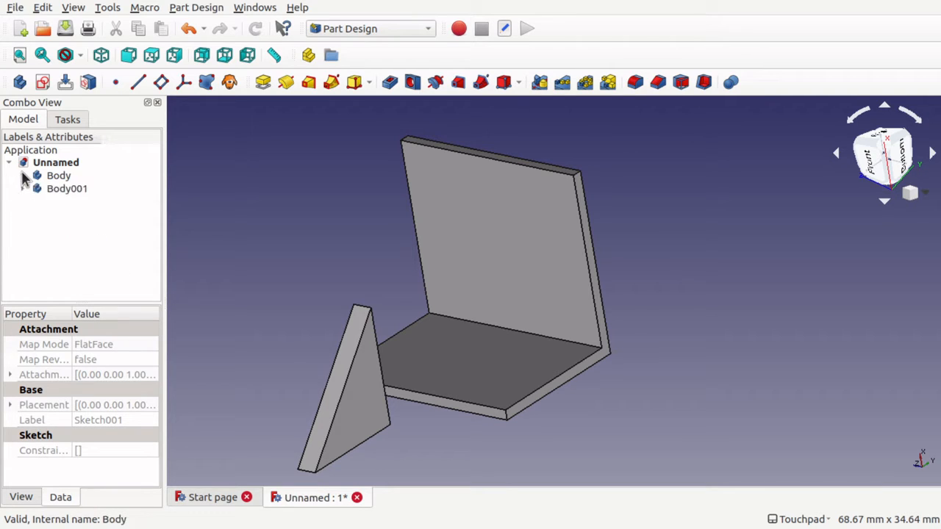
Switch to the Draft workbench and move Body001 freehand, using the centre of its triangular face as the start point.
{"action": "left_click", "coordinate": [403, 31]}
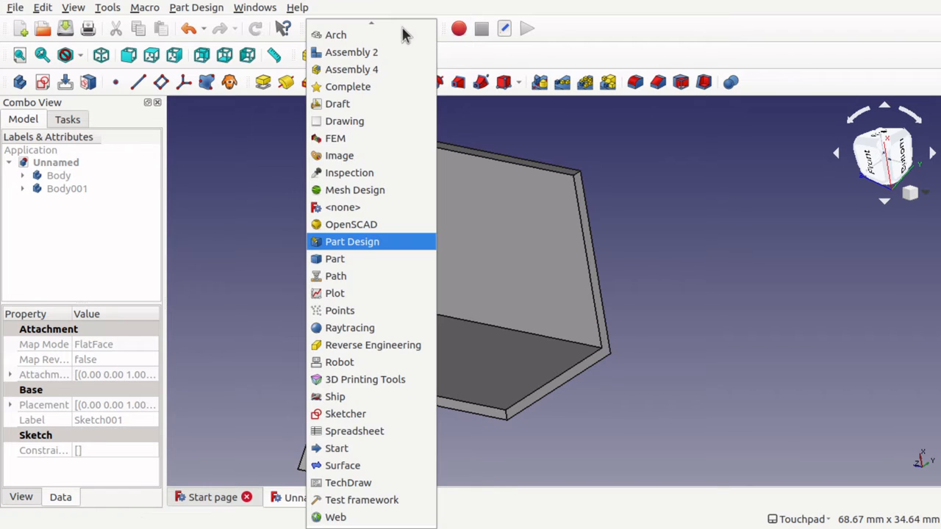
{"action": "left_click", "coordinate": [372, 105]}
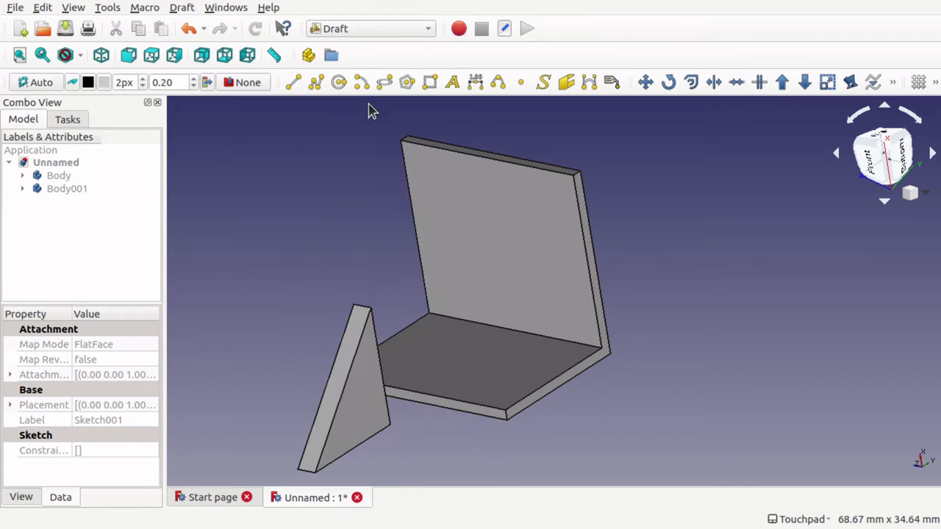
{"action": "left_click", "coordinate": [73, 189]}
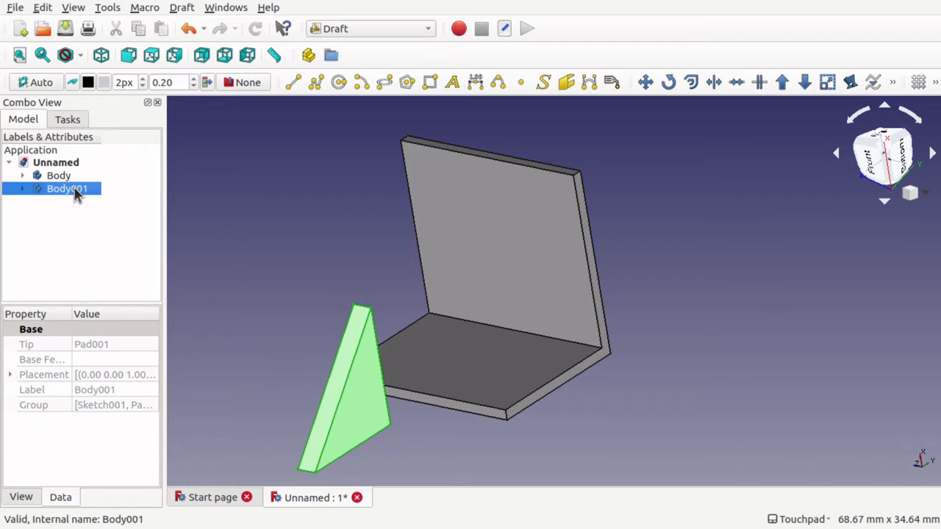
{"action": "left_click", "coordinate": [646, 82]}
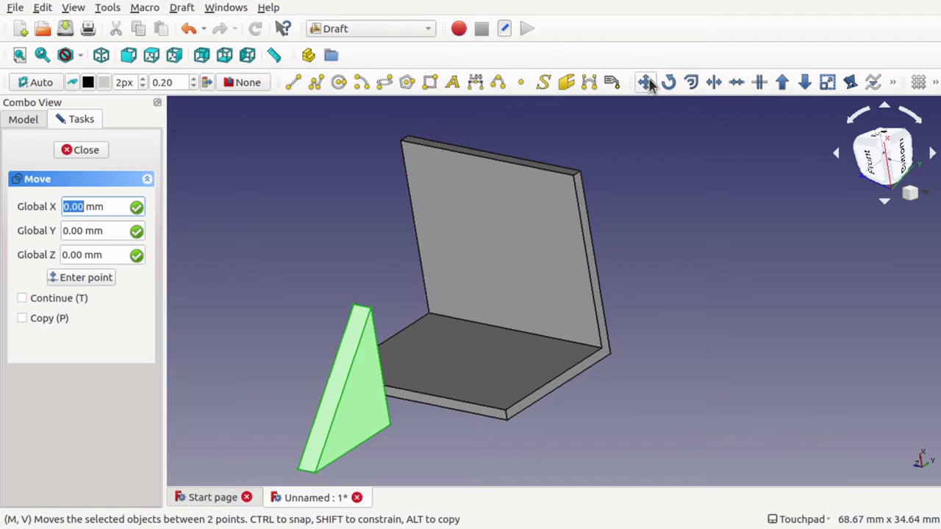
{"action": "left_click", "coordinate": [935, 83]}
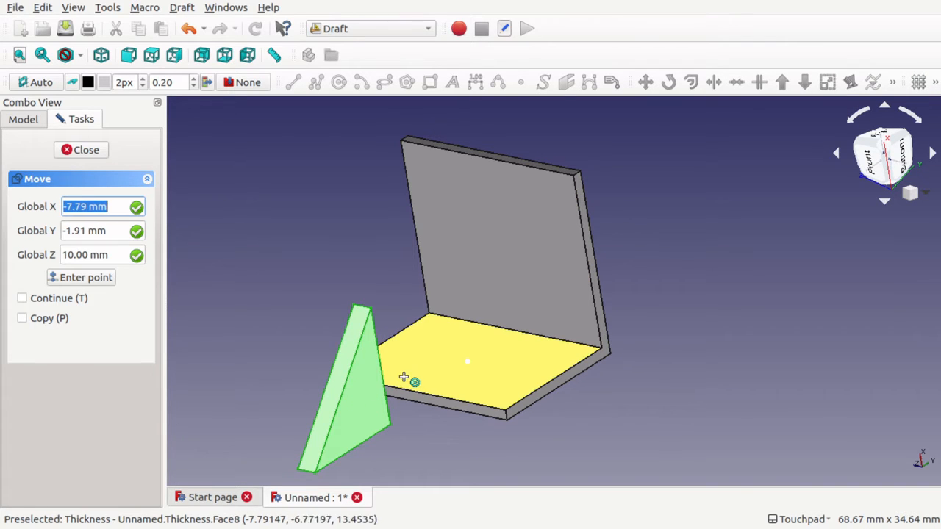
{"action": "left_click_drag", "start_coordinate": [423, 365], "coordinate": [262, 399], "text": "alt"}
{"action": "left_click", "coordinate": [267, 402]}
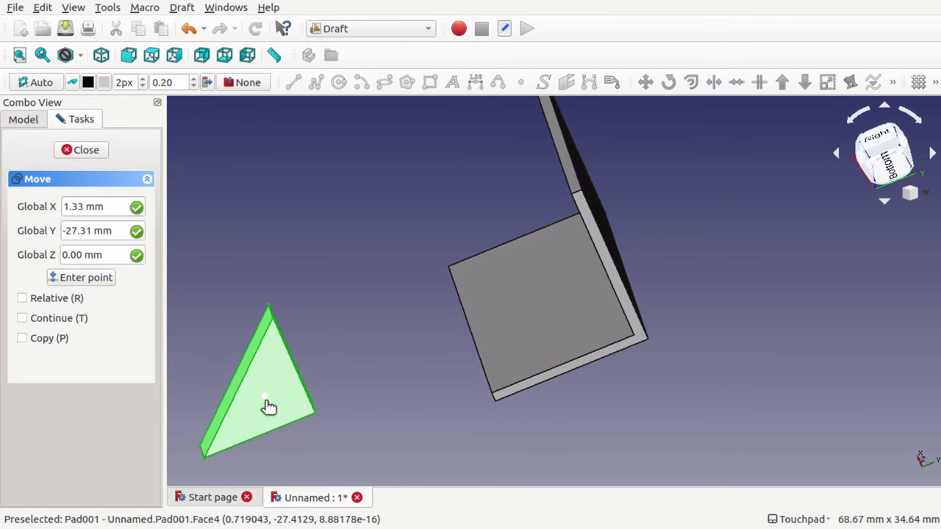
{"action": "left_click_drag", "start_coordinate": [425, 341], "coordinate": [554, 280], "text": "alt"}
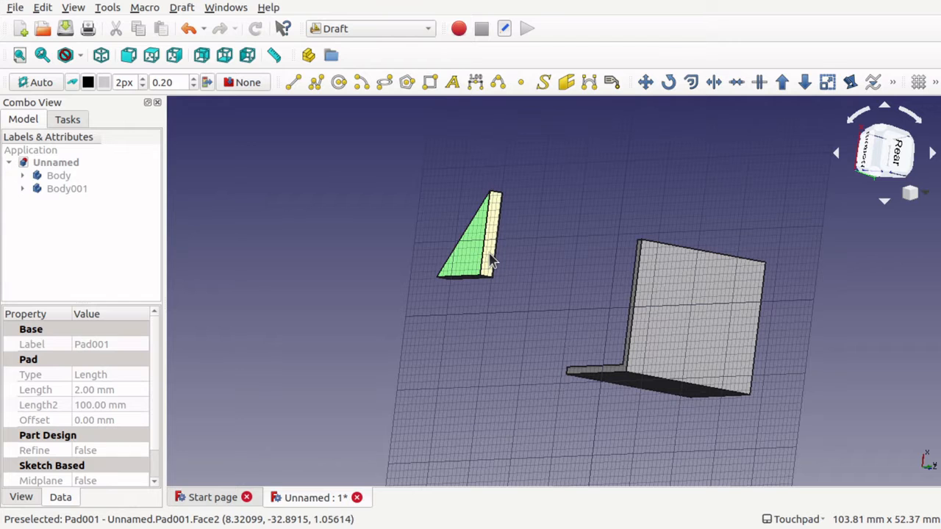
Move Body001 again from the centre of its narrow rectangular face, with Midpoint snapping enabled, and place it freehand beside the L-shaped body.
{"action": "scroll", "coordinate": [494, 258], "scroll_direction": "up", "scroll_amount": 10}
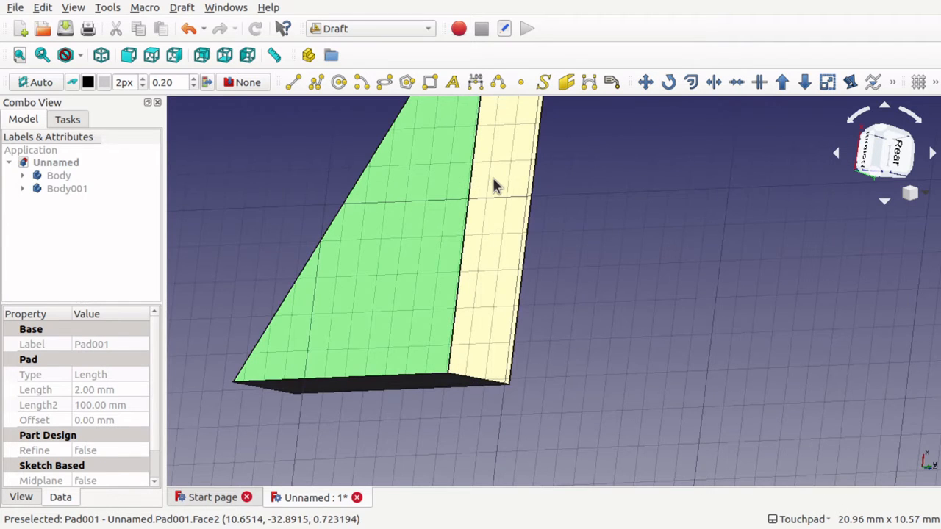
{"action": "left_click", "coordinate": [67, 189]}
{"action": "left_click", "coordinate": [645, 83]}
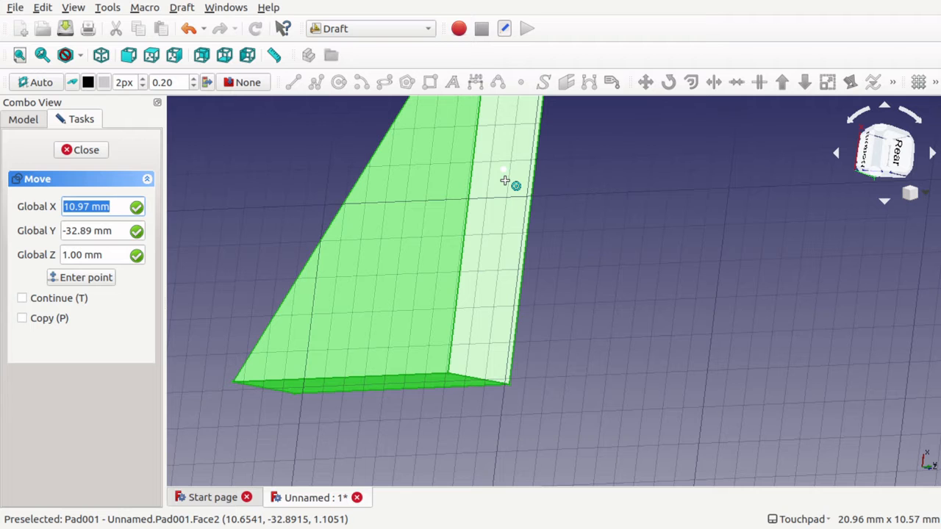
{"action": "left_click", "coordinate": [507, 175]}
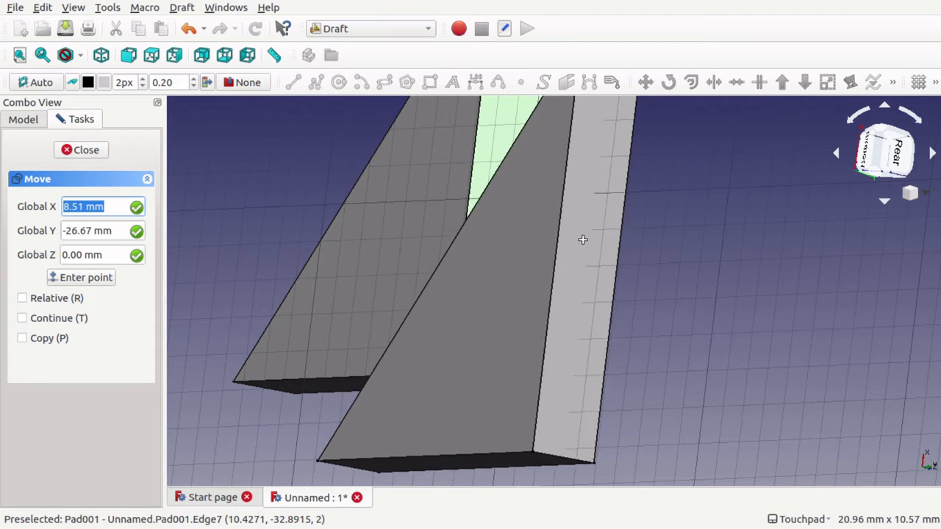
{"action": "left_click_drag", "start_coordinate": [578, 228], "coordinate": [668, 258], "text": "alt"}
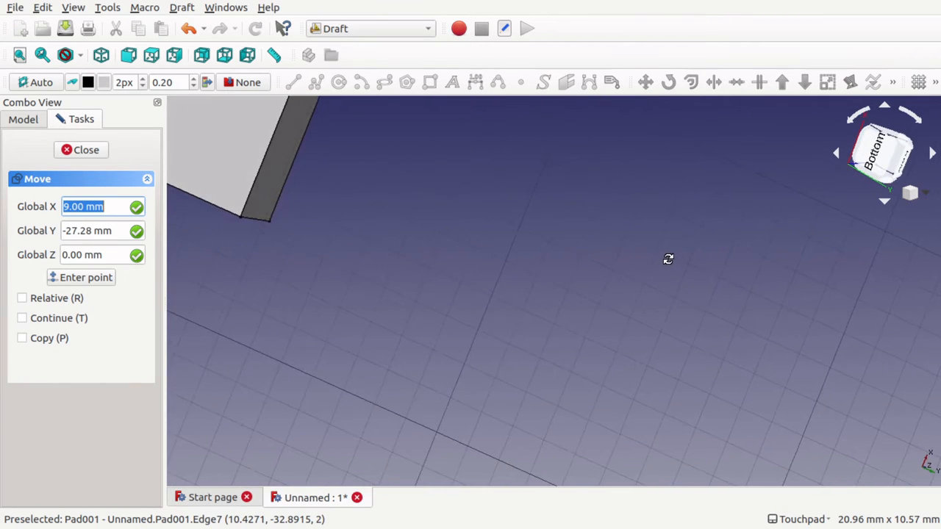
{"action": "scroll", "coordinate": [668, 263], "scroll_direction": "down", "scroll_amount": 8}
{"action": "scroll", "coordinate": [667, 263], "scroll_direction": "up", "scroll_amount": 5}
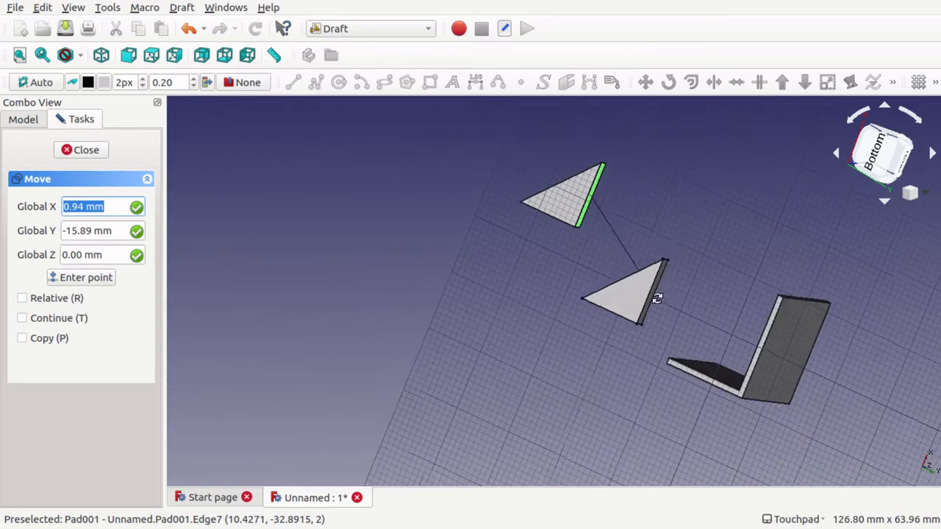
{"action": "left_click_drag", "start_coordinate": [657, 299], "coordinate": [737, 341], "text": "alt"}
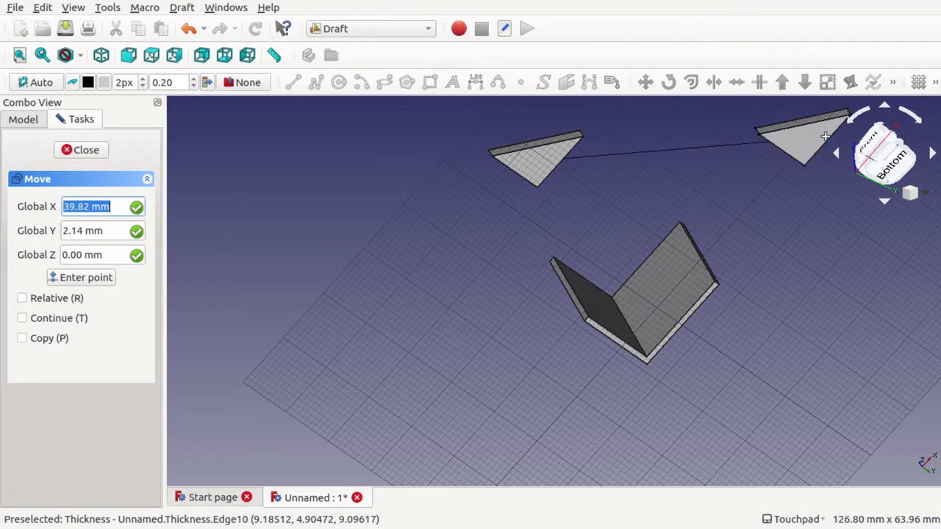
{"action": "left_click", "coordinate": [935, 83]}
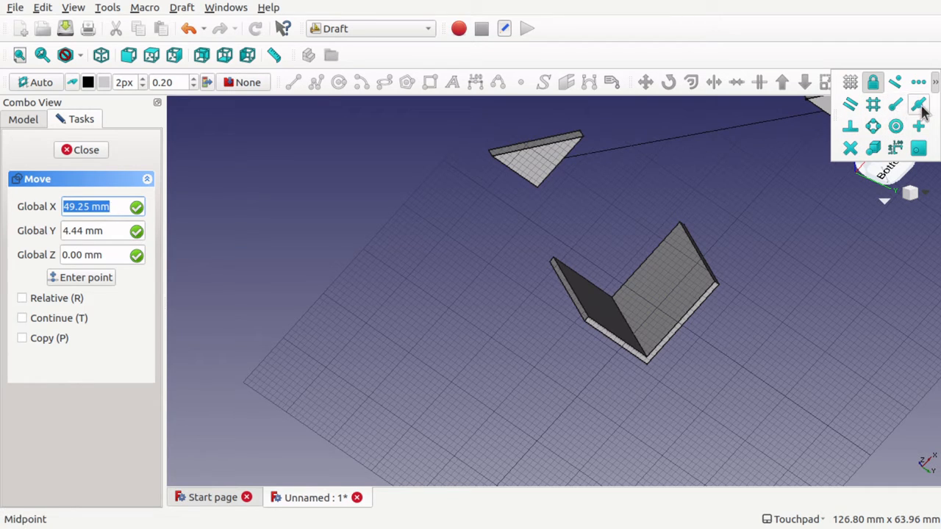
{"action": "left_click", "coordinate": [919, 105]}
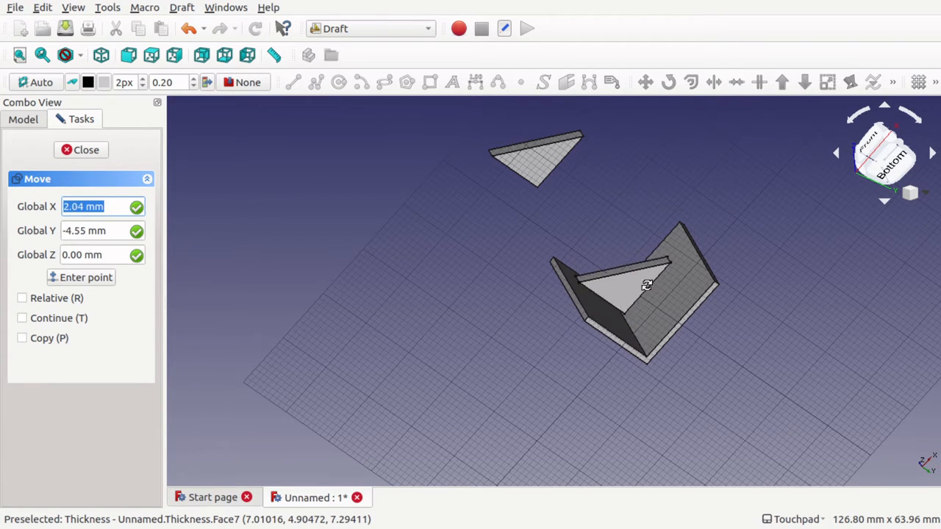
{"action": "middle_click_drag", "start_coordinate": [649, 284], "coordinate": [652, 317], "text": "alt"}
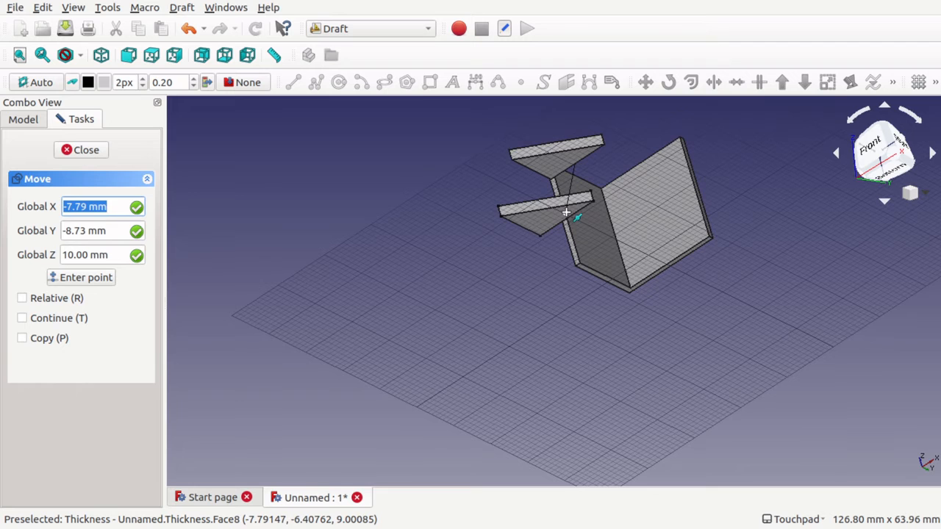
{"action": "scroll", "coordinate": [566, 212], "scroll_direction": "up", "scroll_amount": 5}
{"action": "scroll", "coordinate": [566, 213], "scroll_direction": "down", "scroll_amount": 2}
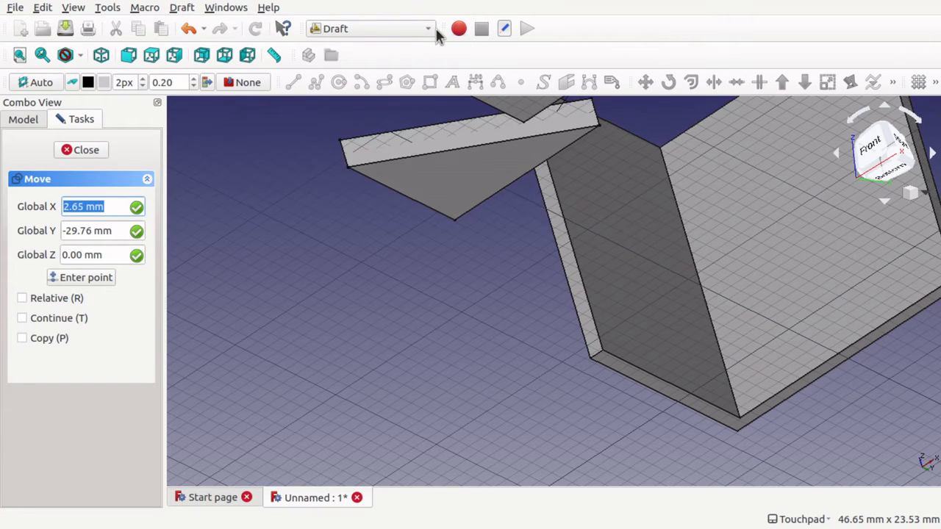
{"action": "left_click", "coordinate": [507, 193]}
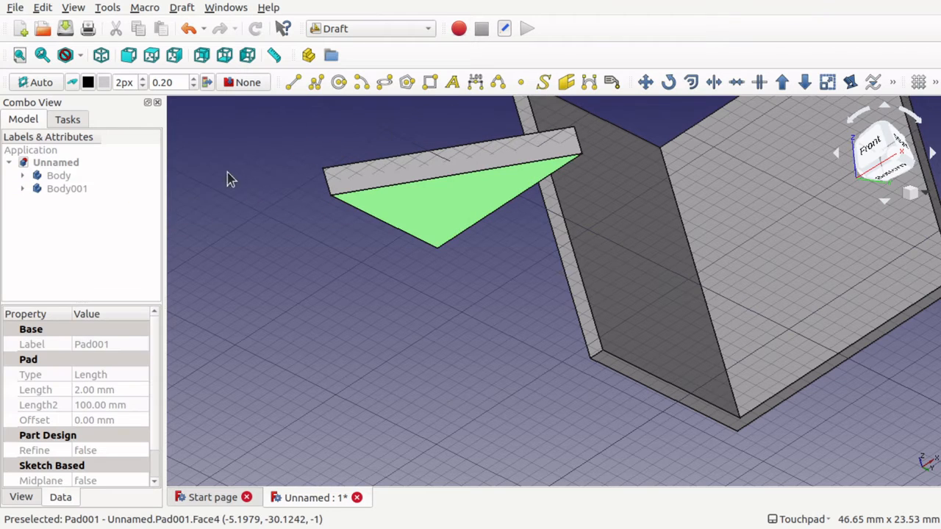
Switch back to the Part Design workbench and display the model tree.
{"action": "left_click", "coordinate": [363, 30]}
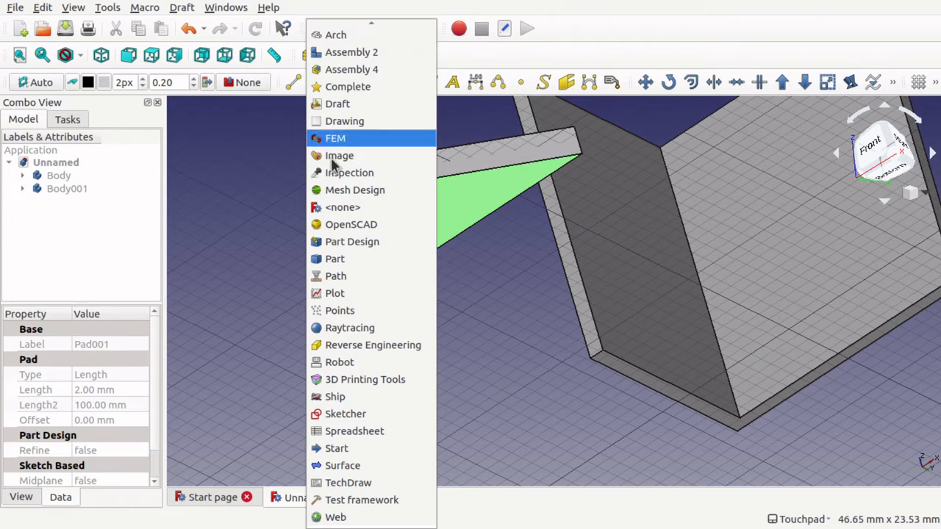
{"action": "left_click", "coordinate": [371, 244]}
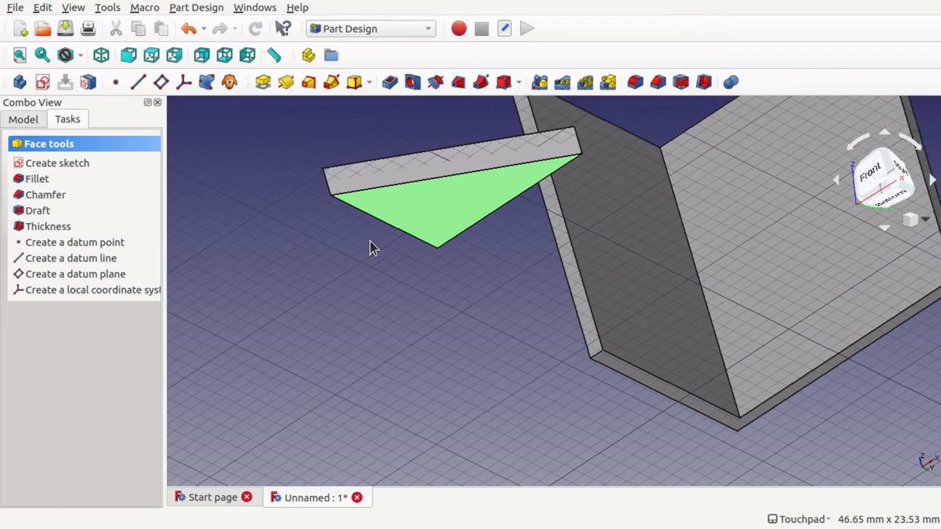
{"action": "scroll", "coordinate": [520, 227], "scroll_direction": "down", "scroll_amount": 5}
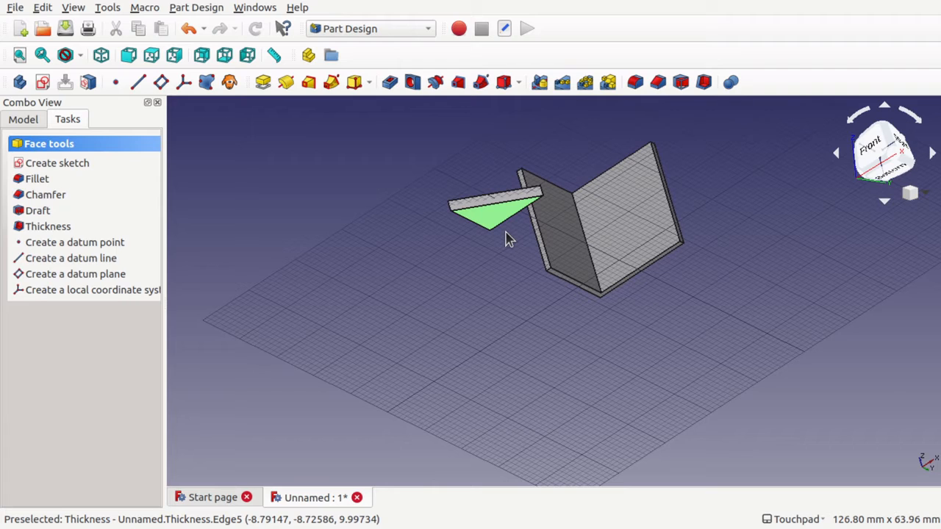
{"action": "left_click", "coordinate": [23, 120]}
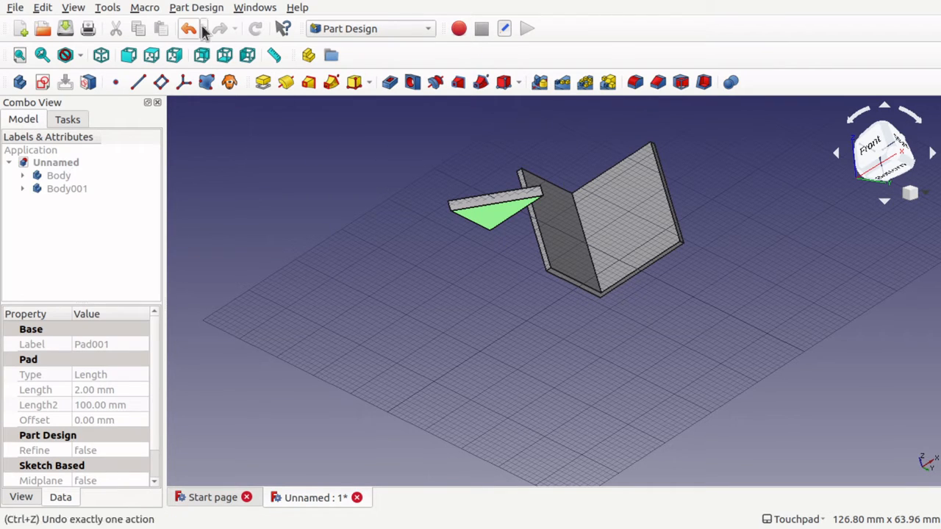
Create a custom toolbar named Drafting for the Part Design workbench.
{"action": "left_click", "coordinate": [118, 14]}
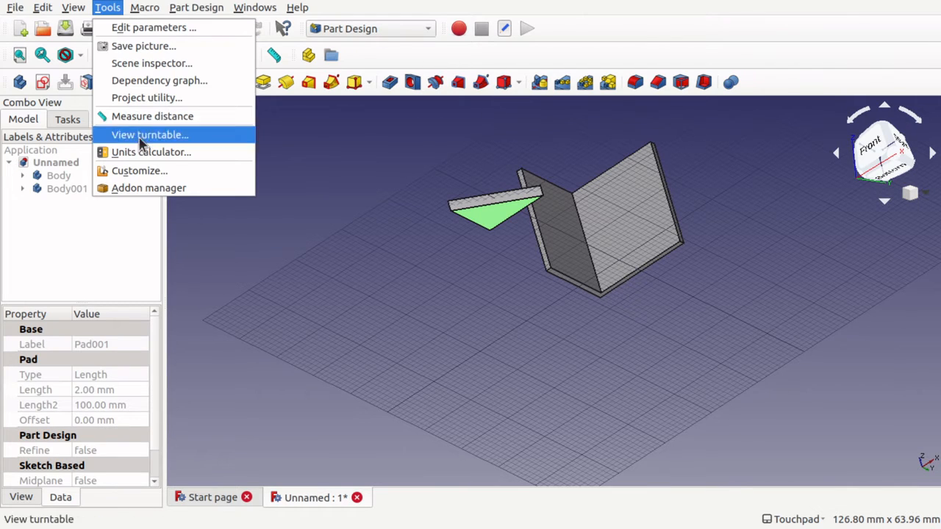
{"action": "left_click", "coordinate": [190, 177]}
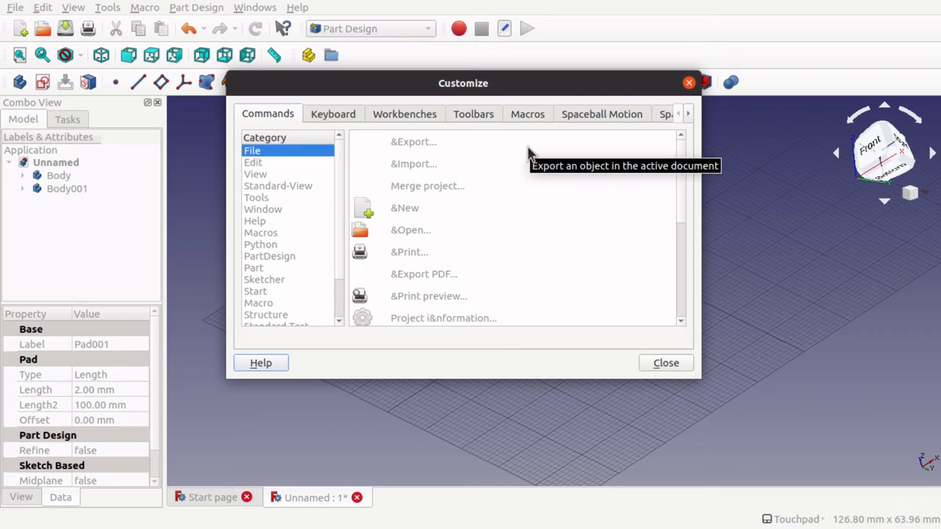
{"action": "left_click", "coordinate": [470, 118]}
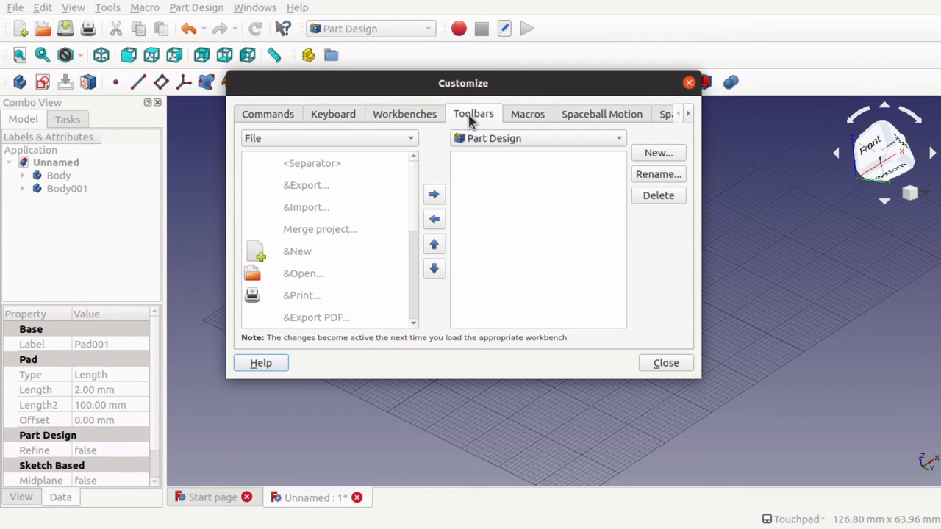
{"action": "left_click", "coordinate": [528, 143]}
{"action": "left_click", "coordinate": [535, 243]}
{"action": "left_click", "coordinate": [656, 153]}
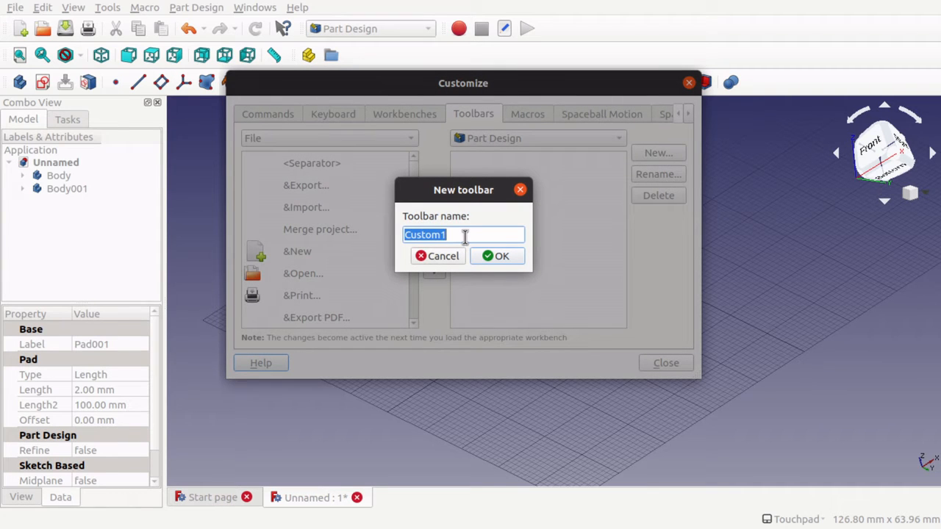
{"action": "type", "text": "Drafting"}
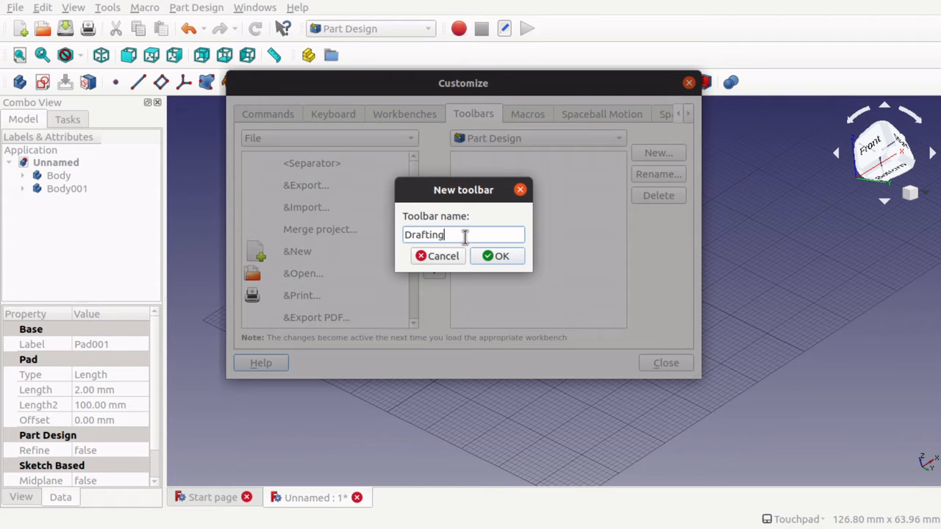
{"action": "left_click", "coordinate": [494, 257]}
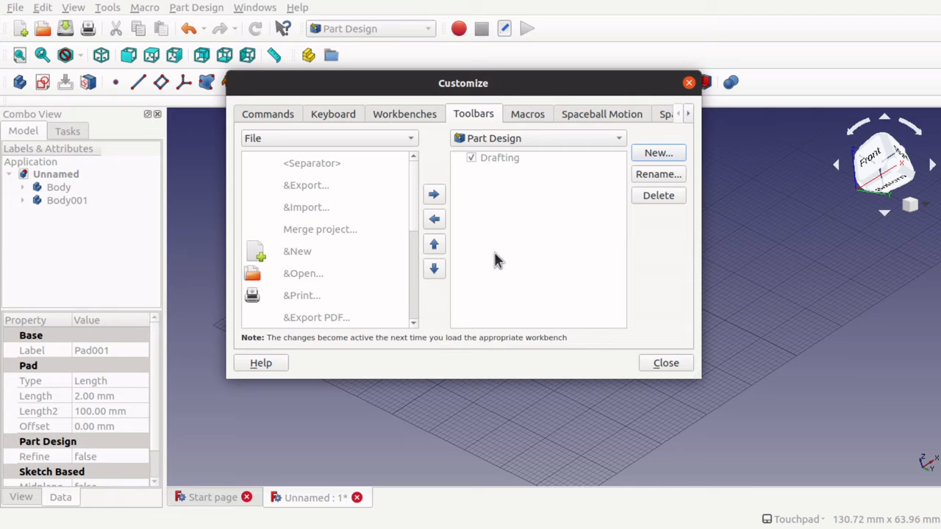
Add the Move command from the Python category to the Drafting toolbar and close the customization dialog.
{"action": "left_click", "coordinate": [507, 159]}
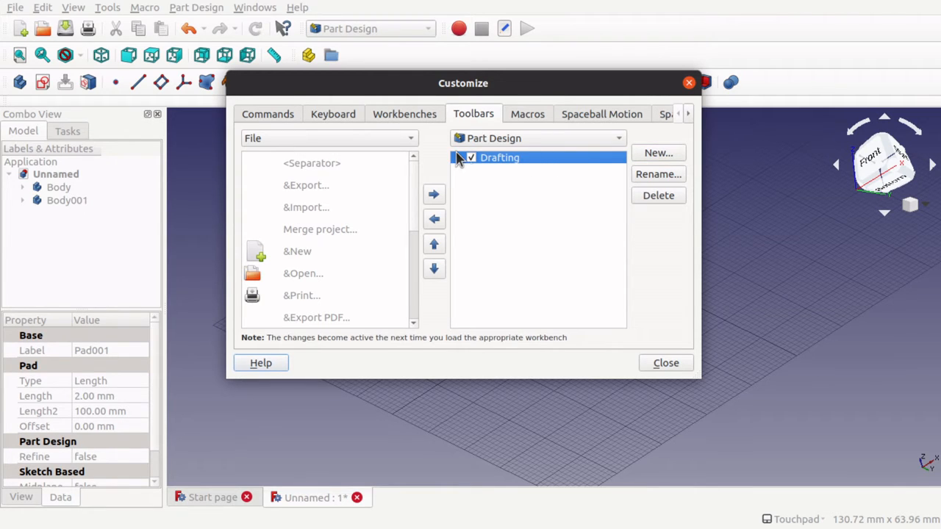
{"action": "left_click_drag", "start_coordinate": [520, 83], "coordinate": [550, 151]}
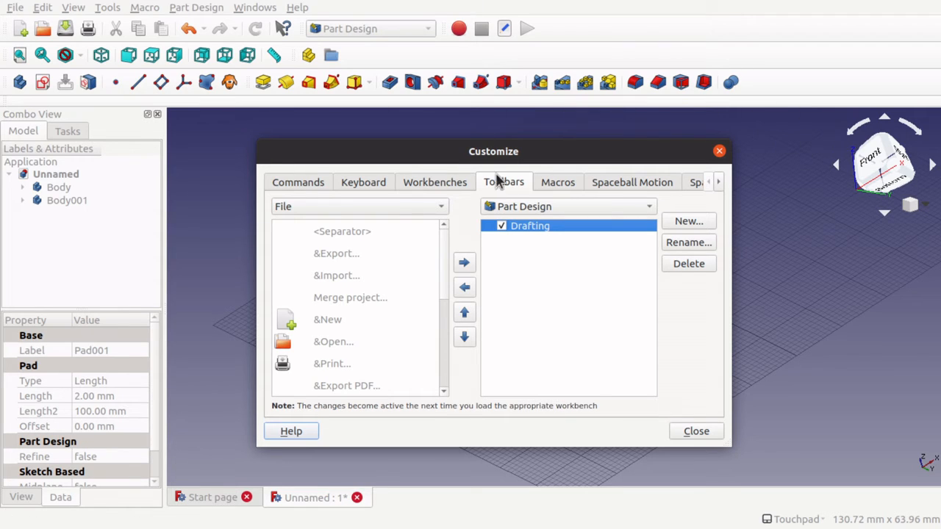
{"action": "left_click_drag", "start_coordinate": [617, 158], "coordinate": [616, 132]}
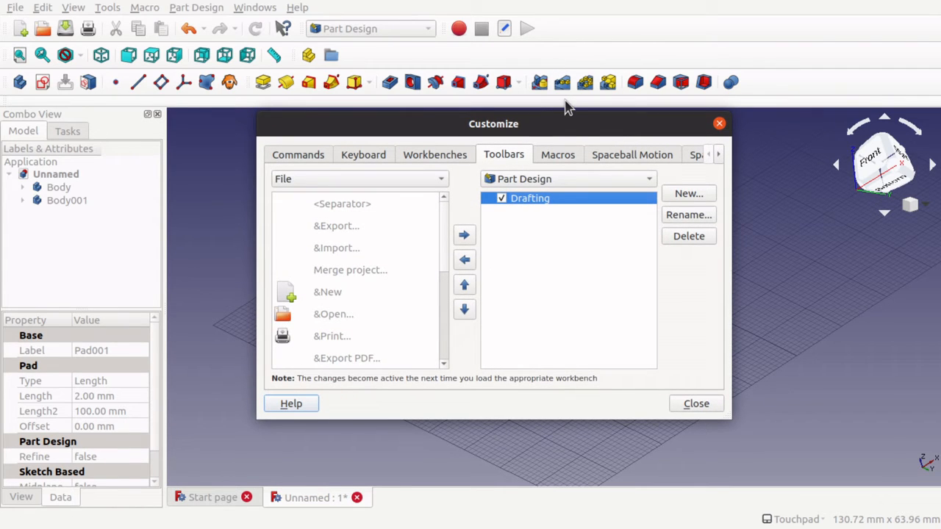
{"action": "left_click", "coordinate": [319, 183]}
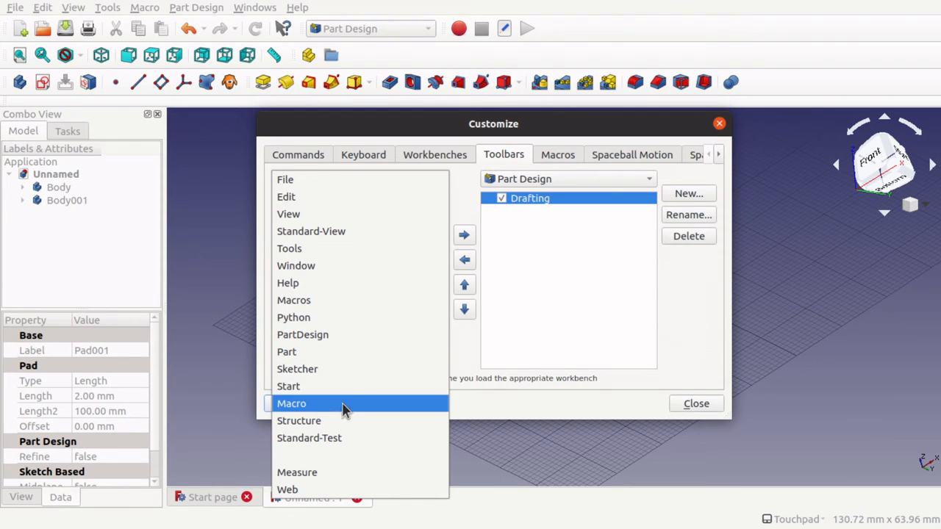
{"action": "left_click", "coordinate": [363, 319]}
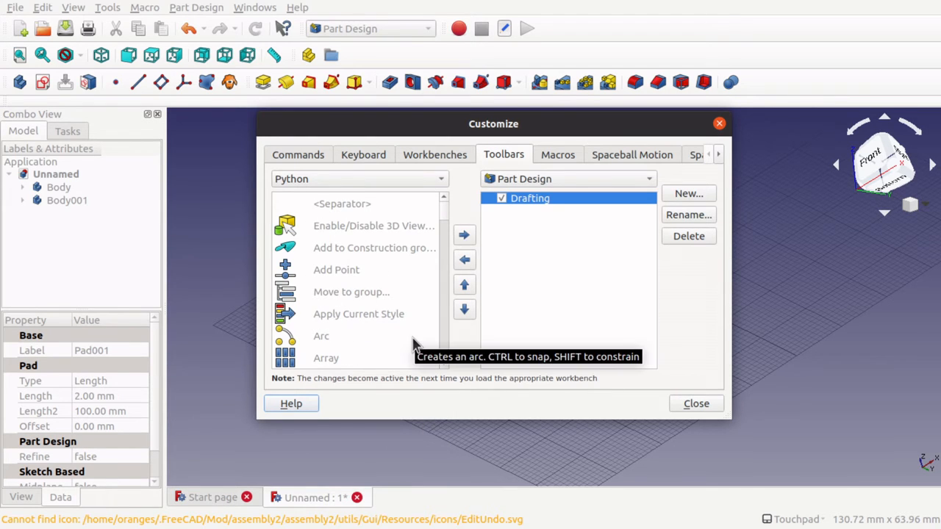
{"action": "scroll", "coordinate": [412, 345], "scroll_direction": "down", "scroll_amount": 3}
{"action": "scroll", "coordinate": [412, 343], "scroll_direction": "down", "scroll_amount": 3}
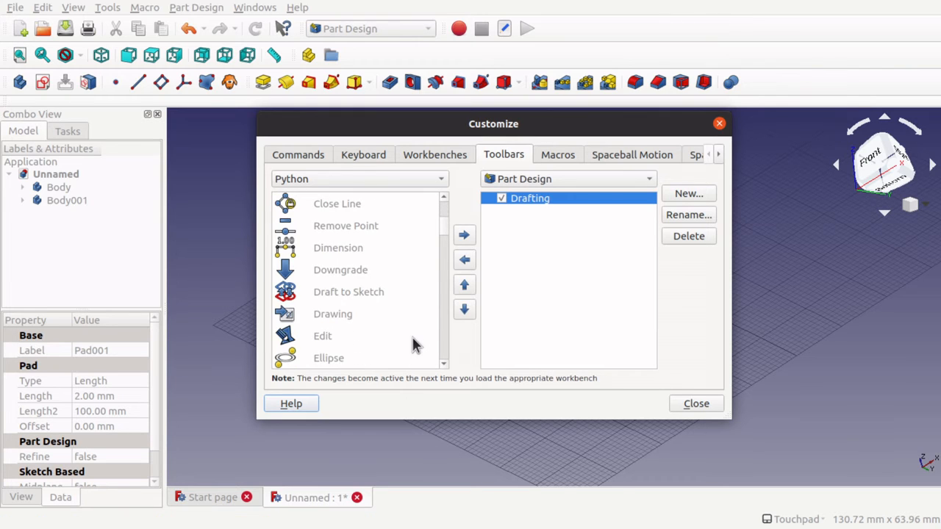
{"action": "scroll", "coordinate": [412, 346], "scroll_direction": "down", "scroll_amount": 3}
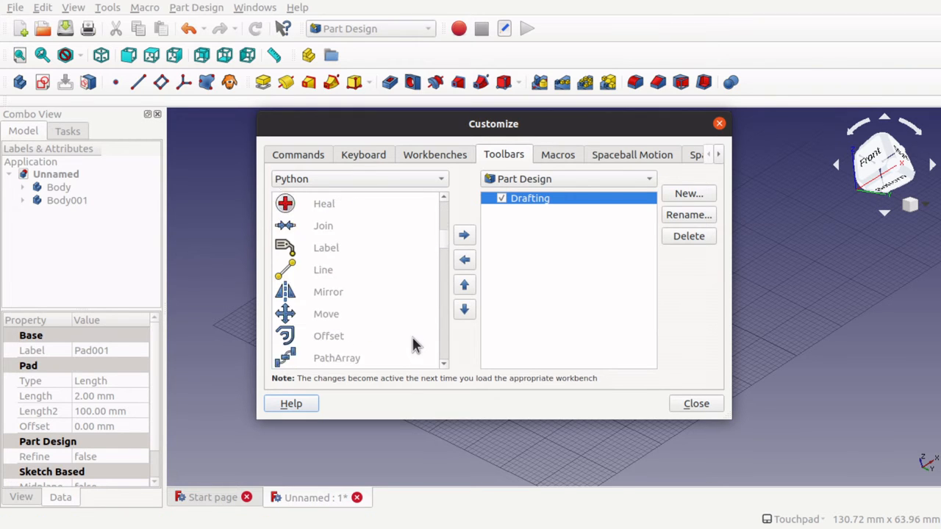
{"action": "left_click", "coordinate": [311, 248]}
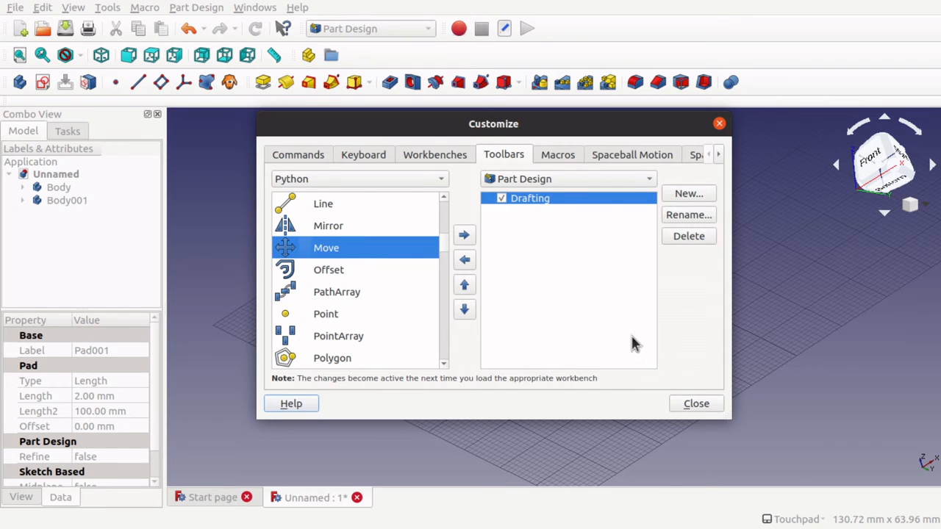
{"action": "left_click", "coordinate": [466, 237]}
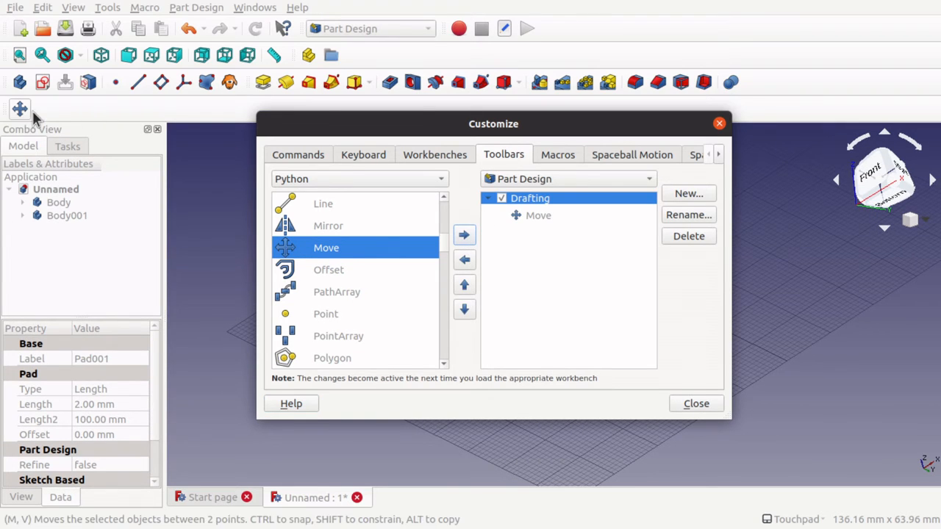
{"action": "left_click", "coordinate": [696, 406]}
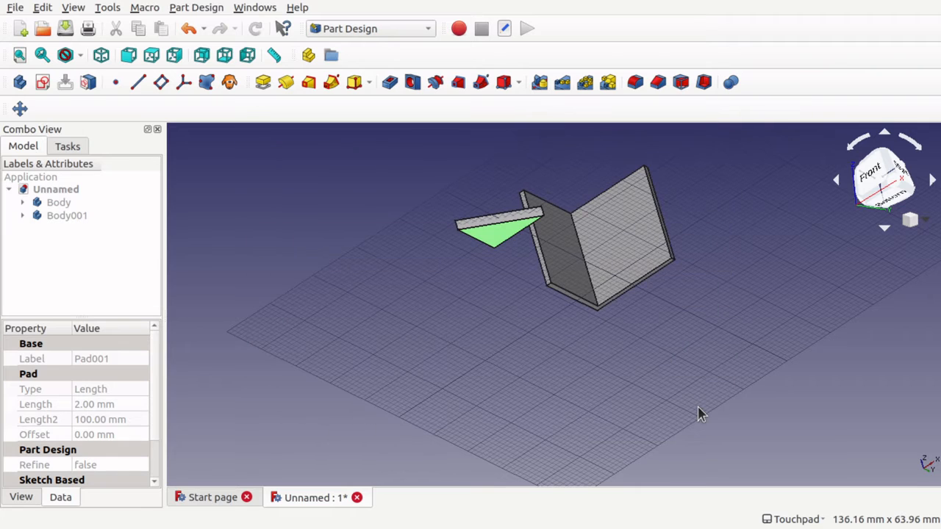
Run the newly added Move command once to load the Draft snapping tools, and close it without moving anything.
{"action": "left_click", "coordinate": [20, 109]}
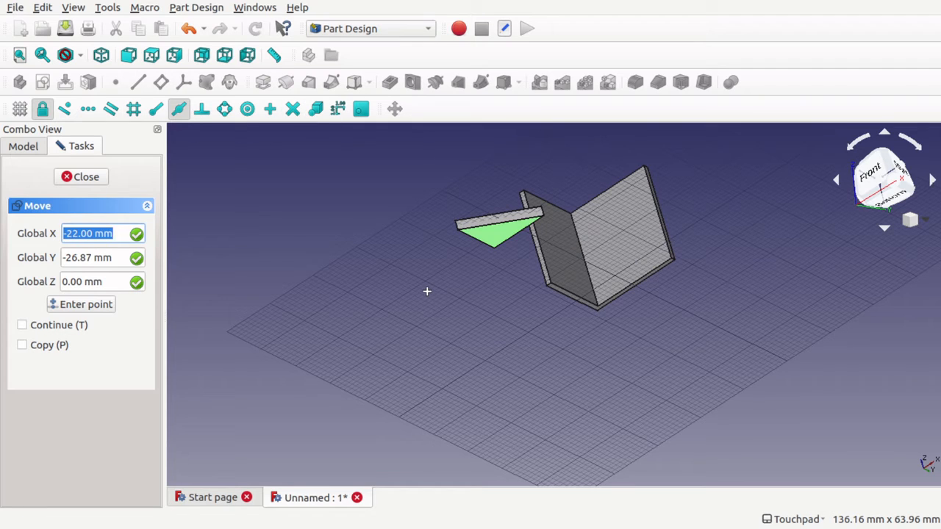
{"action": "left_click", "coordinate": [89, 177]}
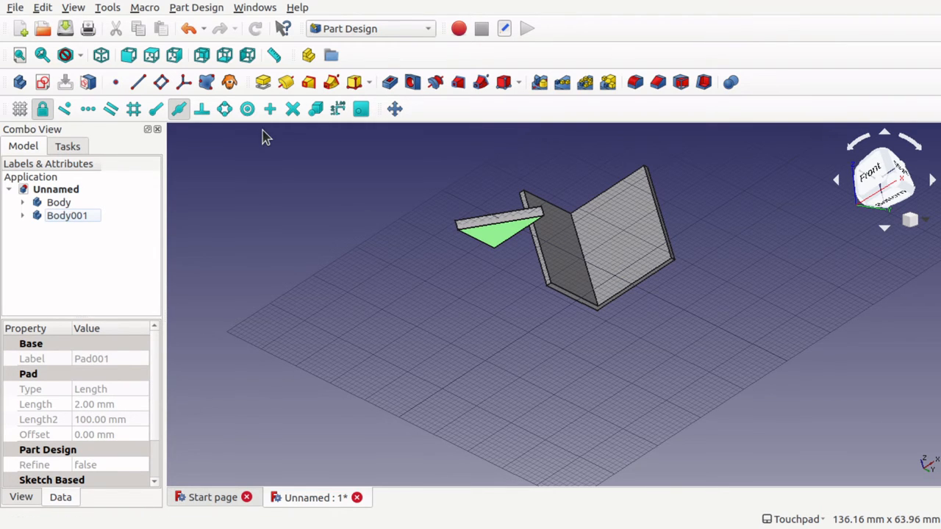
Hide the Drafting and Draft Snap toolbars.
{"action": "left_click", "coordinate": [108, 11]}
{"action": "mouse_move", "coordinate": [77, 9]}
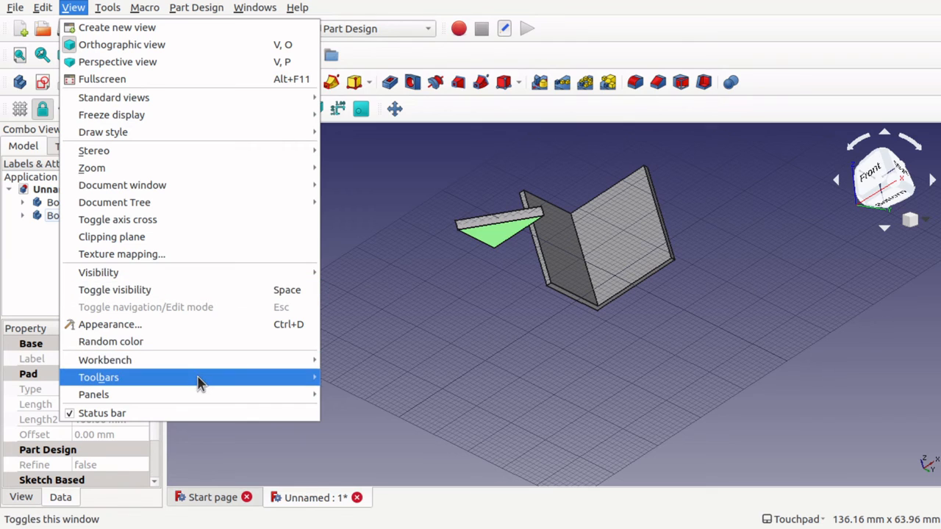
{"action": "mouse_move", "coordinate": [199, 384]}
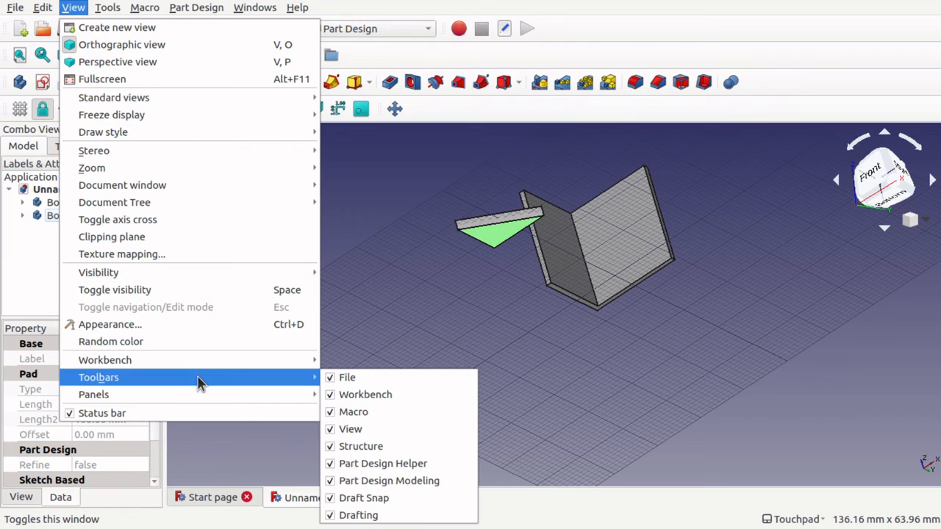
{"action": "left_click", "coordinate": [327, 518]}
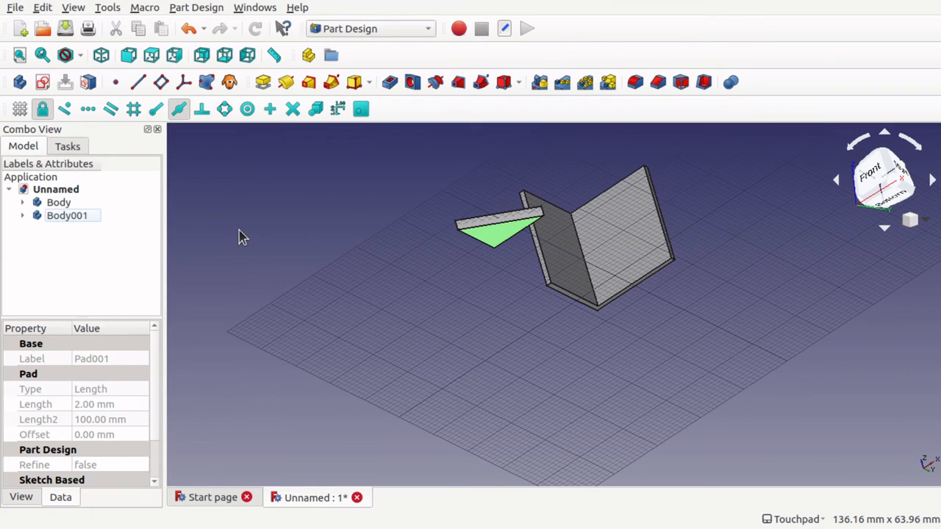
{"action": "left_click", "coordinate": [108, 9]}
{"action": "mouse_move", "coordinate": [73, 8]}
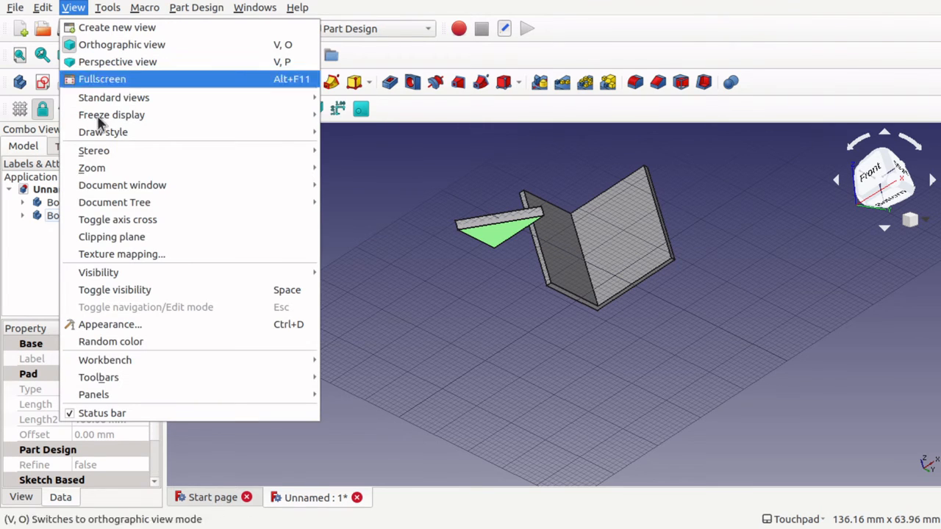
{"action": "mouse_move", "coordinate": [186, 380]}
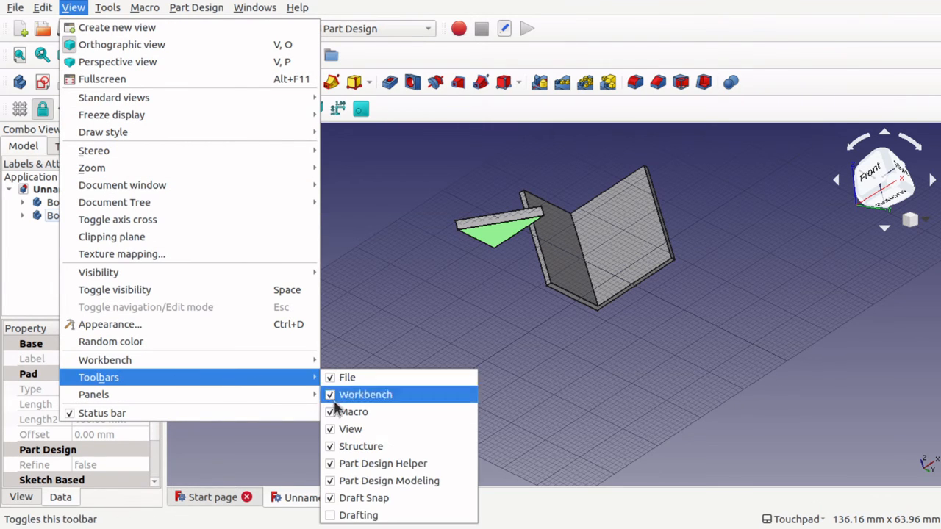
{"action": "left_click", "coordinate": [330, 500]}
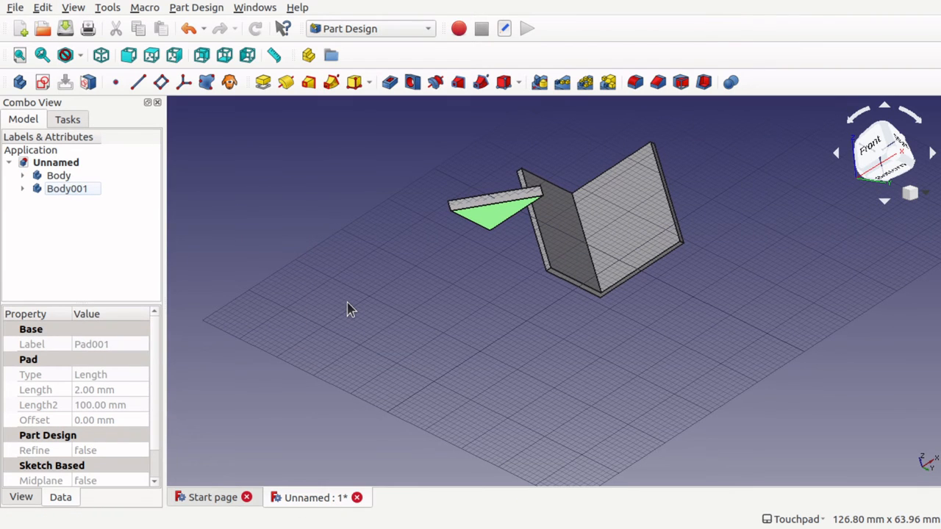
Show the Draft Snap and Drafting toolbars again.
{"action": "left_click", "coordinate": [111, 8]}
{"action": "mouse_move", "coordinate": [77, 8]}
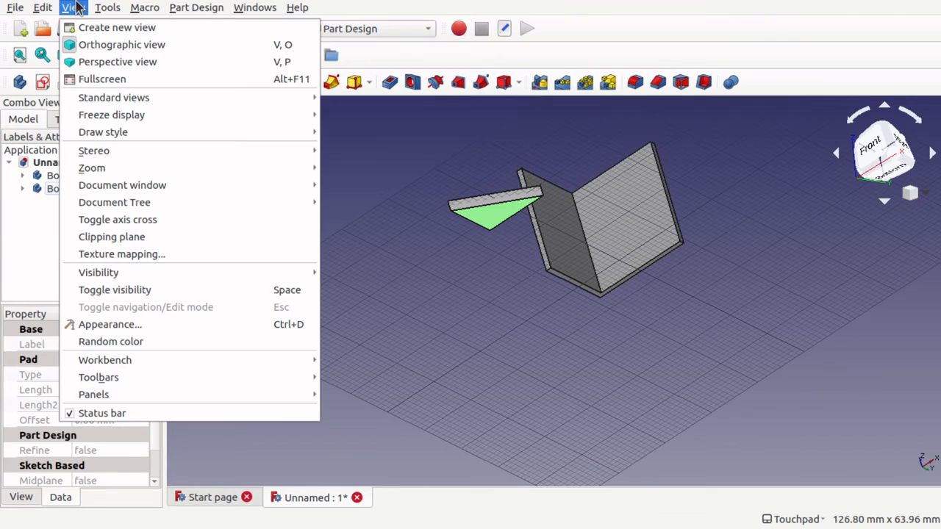
{"action": "mouse_move", "coordinate": [225, 398]}
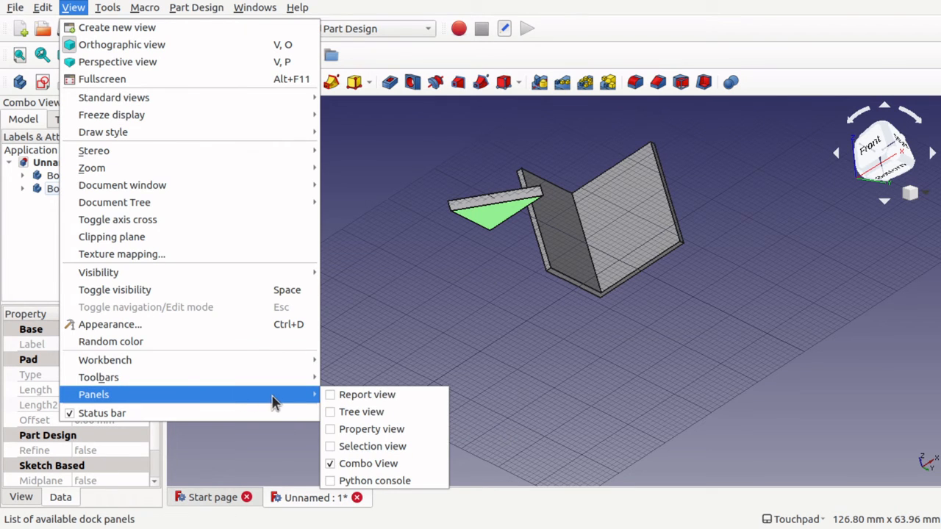
{"action": "mouse_move", "coordinate": [258, 382]}
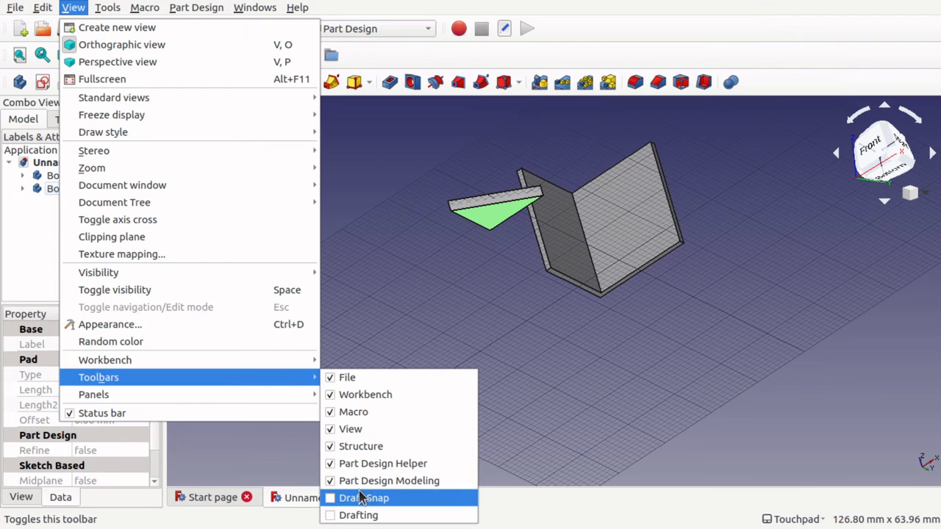
{"action": "left_click", "coordinate": [332, 500]}
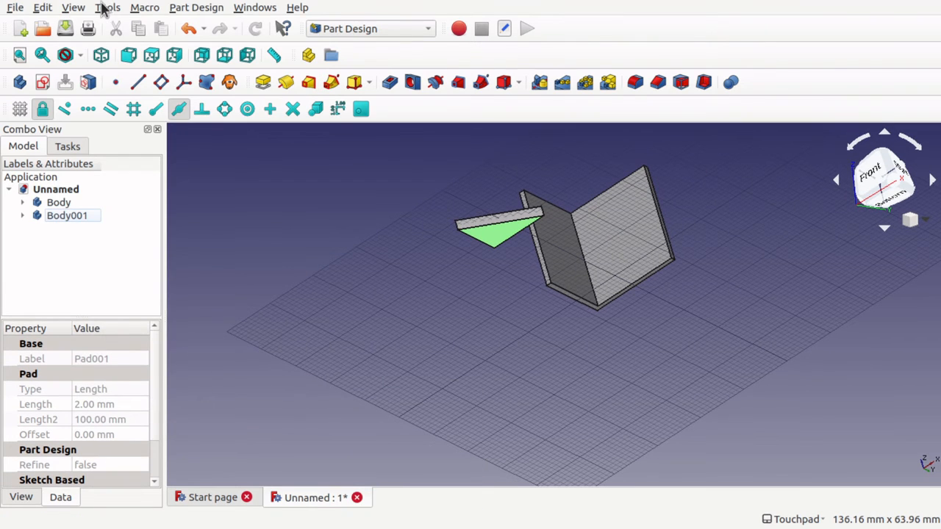
{"action": "left_click", "coordinate": [74, 8]}
{"action": "mouse_move", "coordinate": [249, 379]}
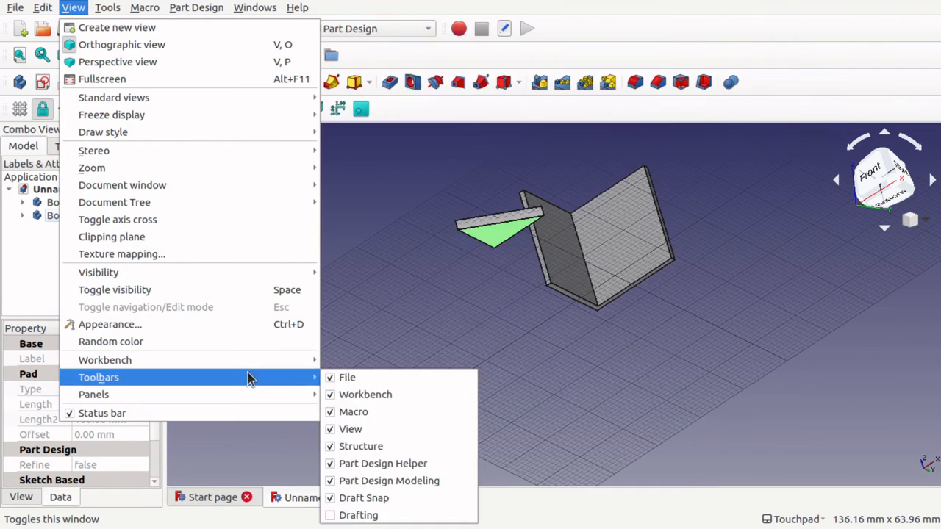
{"action": "left_click", "coordinate": [344, 515]}
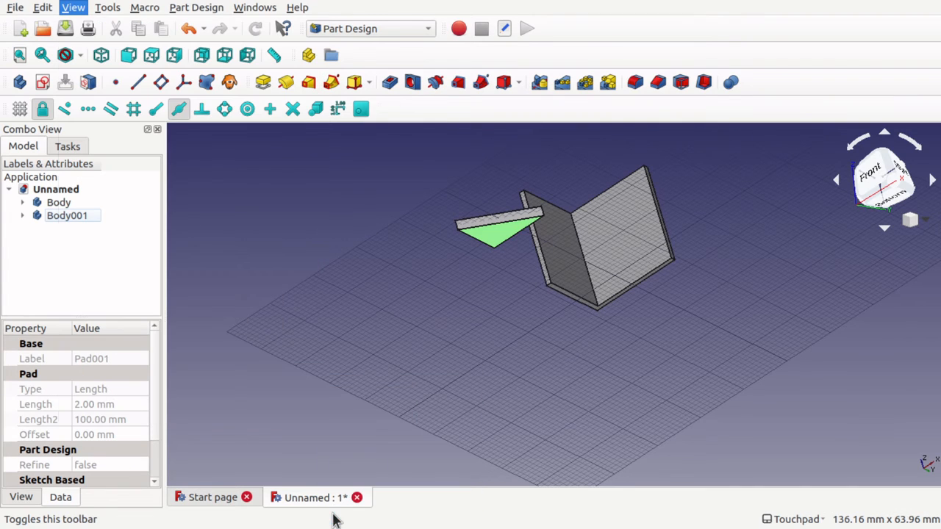
Move Body001 using endpoint snapping, from the right-angled corner of its underside to the upper inner corner of the L-shaped bracket.
{"action": "left_click", "coordinate": [348, 294]}
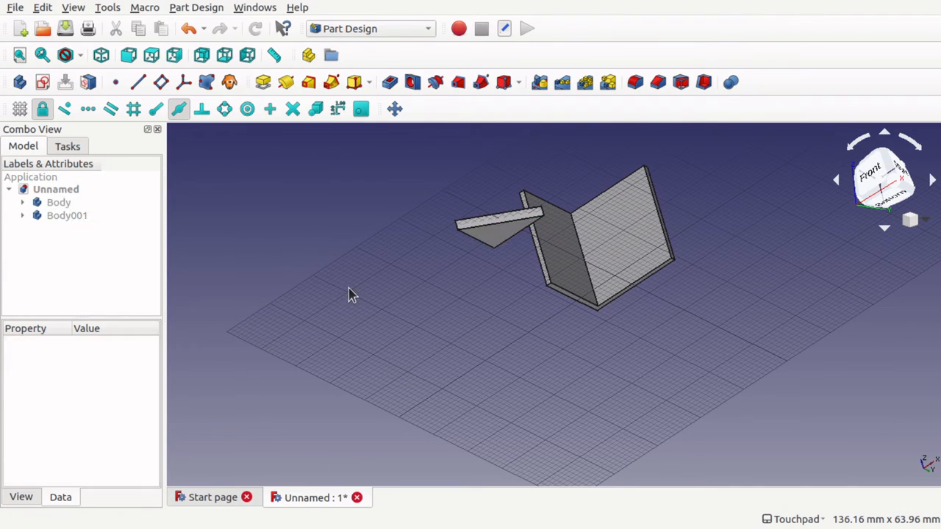
{"action": "left_click", "coordinate": [80, 222]}
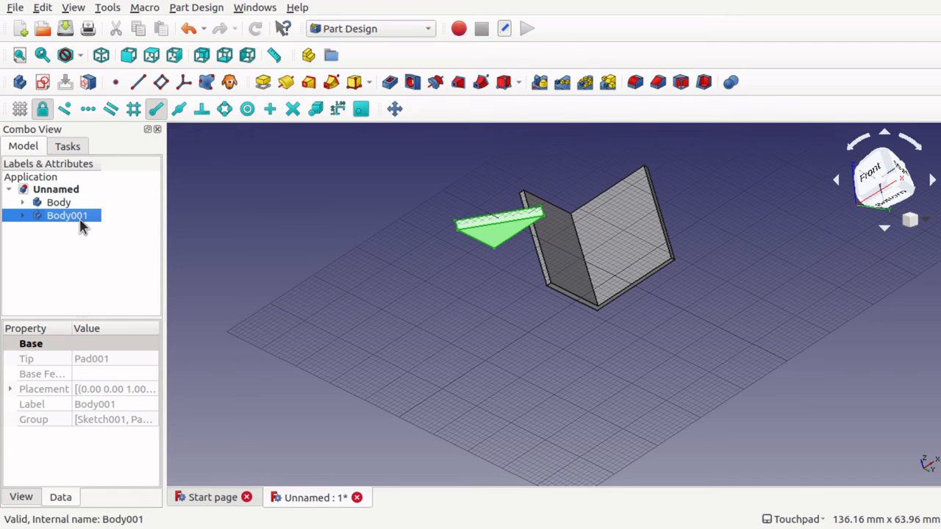
{"action": "left_click", "coordinate": [395, 109]}
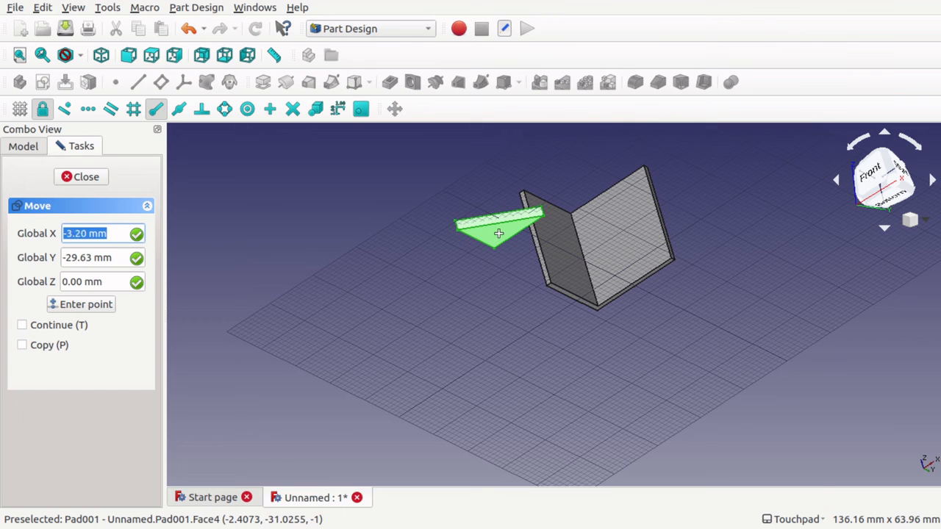
{"action": "scroll", "coordinate": [564, 228], "scroll_direction": "up", "scroll_amount": 2}
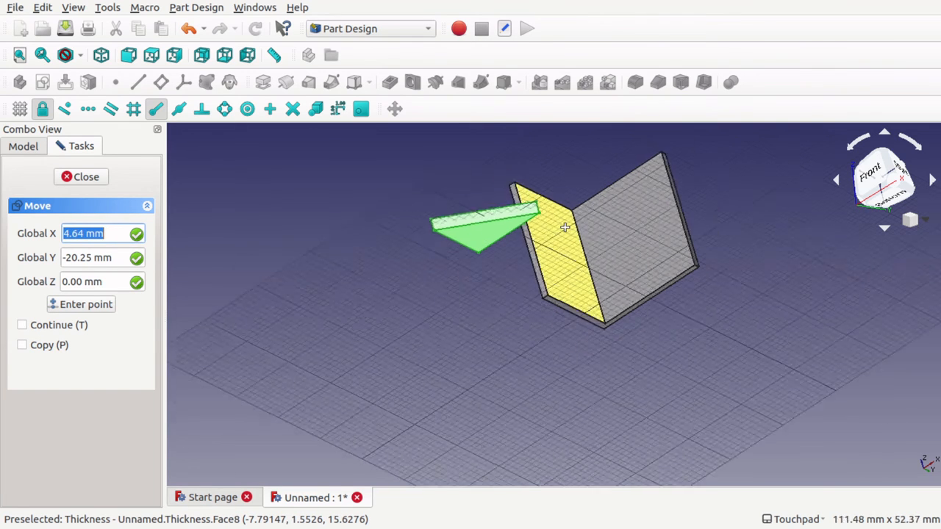
{"action": "scroll", "coordinate": [565, 228], "scroll_direction": "up", "scroll_amount": 3}
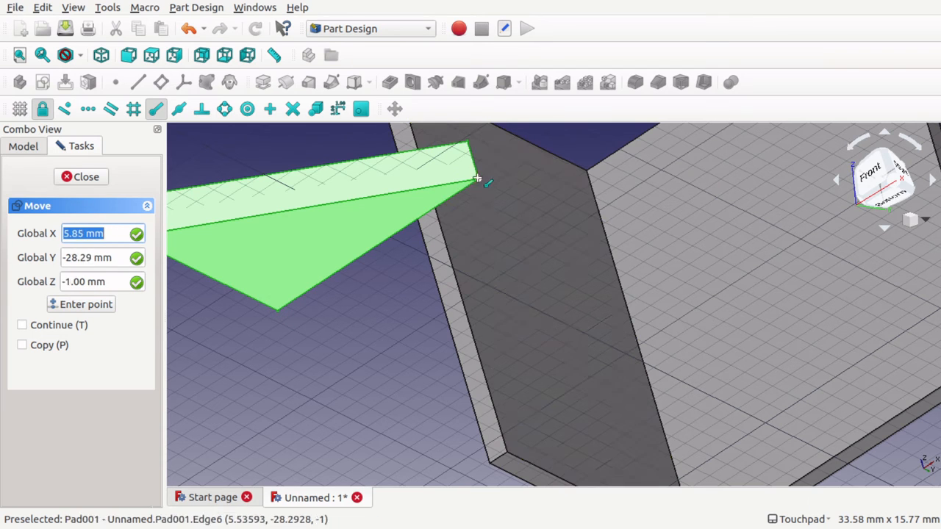
{"action": "left_click", "coordinate": [275, 312]}
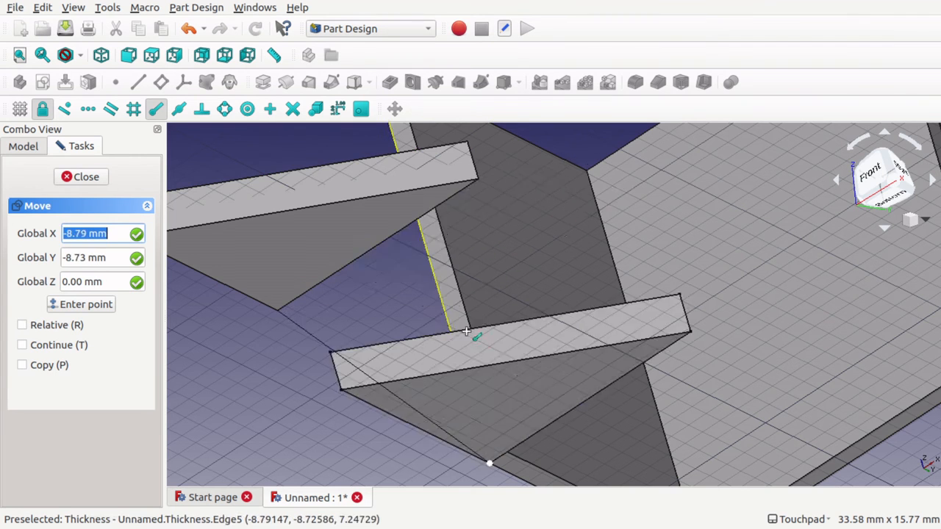
{"action": "scroll", "coordinate": [485, 336], "scroll_direction": "down", "scroll_amount": 5}
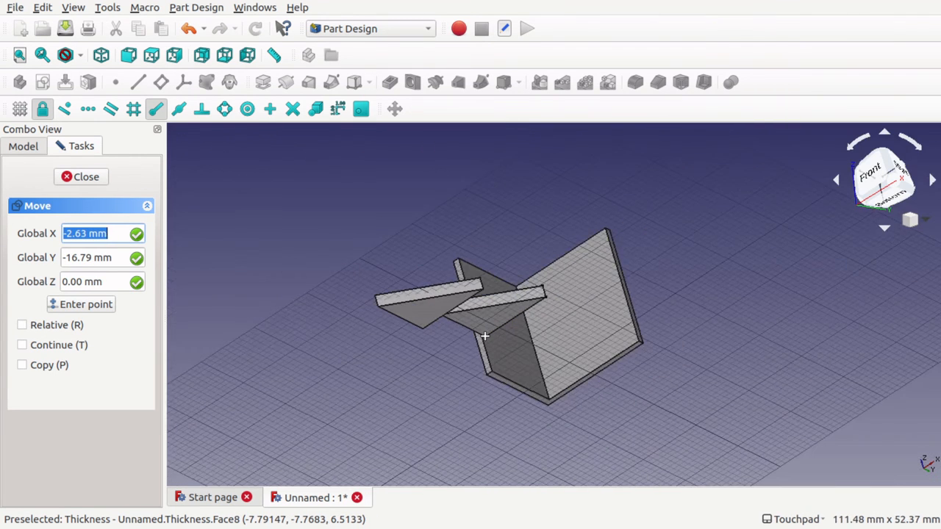
{"action": "scroll", "coordinate": [485, 336], "scroll_direction": "up", "scroll_amount": 5}
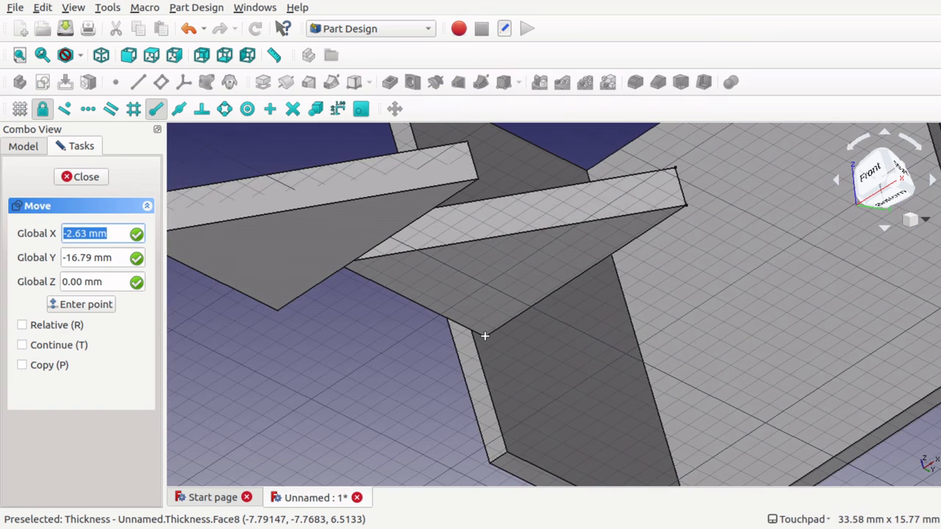
{"action": "key", "text": "Up"}
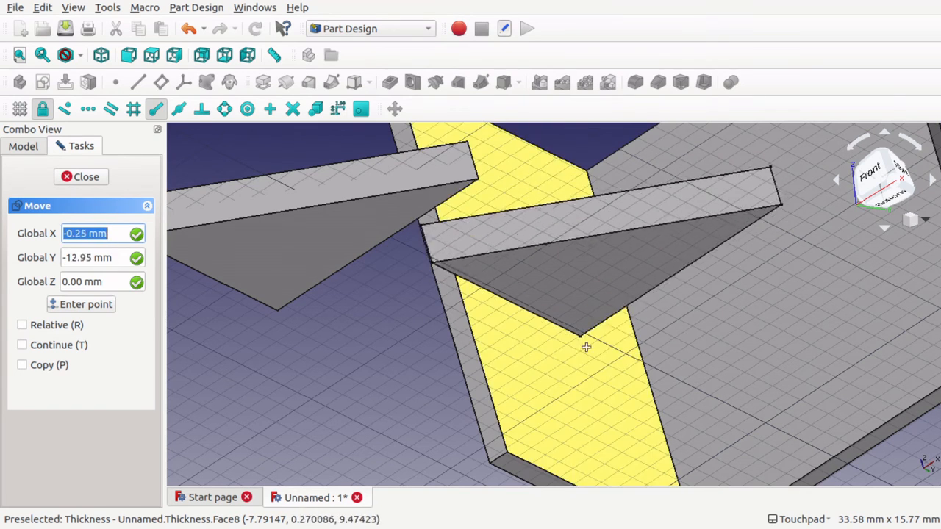
{"action": "left_click", "coordinate": [589, 177]}
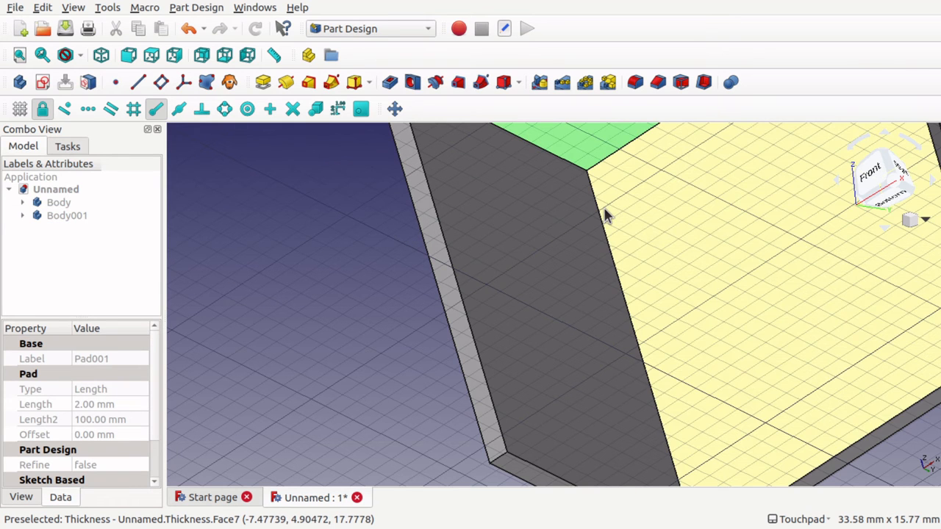
{"action": "scroll", "coordinate": [604, 213], "scroll_direction": "down", "scroll_amount": 10}
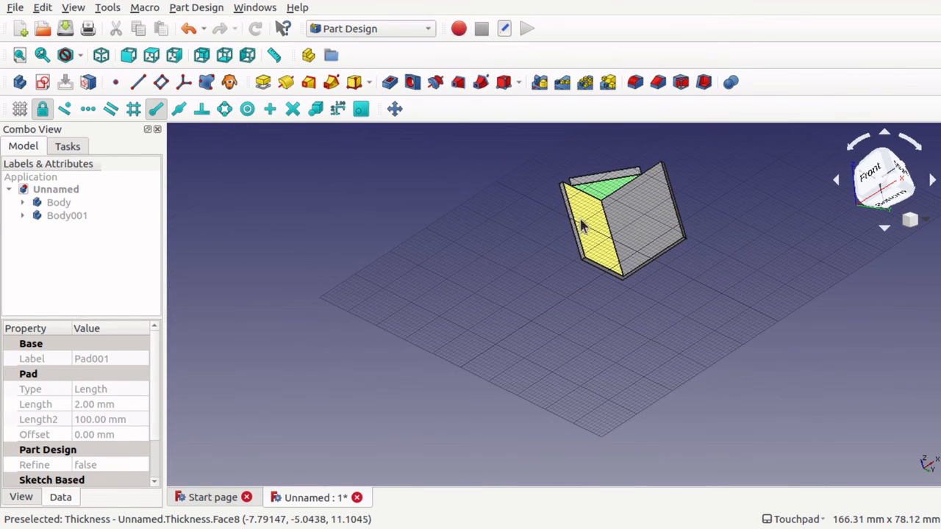
{"action": "middle_click_drag", "start_coordinate": [586, 181], "coordinate": [625, 228], "text": "alt"}
{"action": "key", "text": "Down"}
{"action": "key", "text": "Down"}
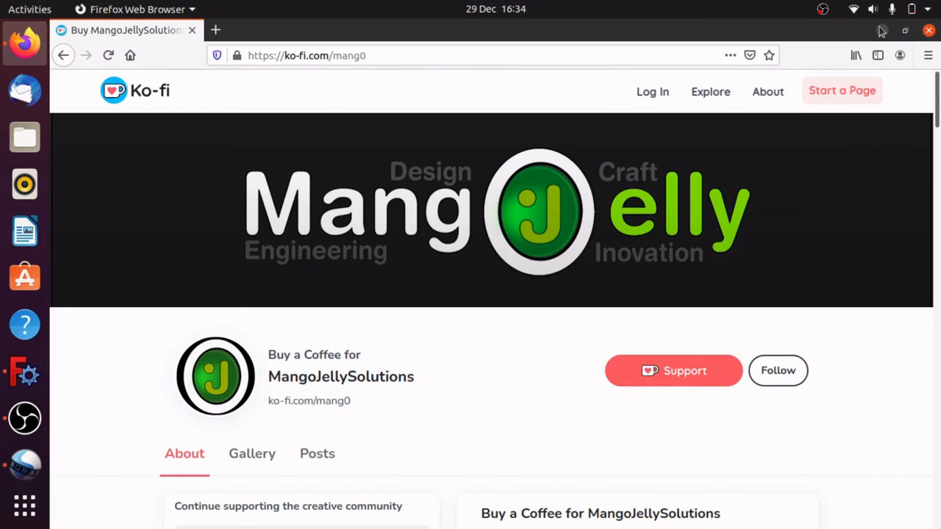